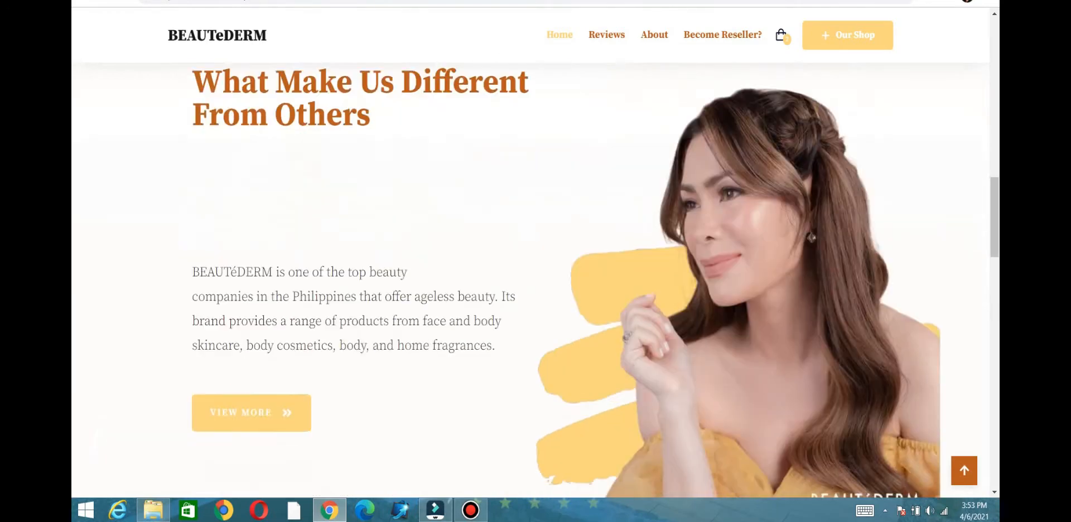
Review the BEAUTeDERM home page through the brand introduction, celebrity reviews and reseller sign-up sections
{"action": "scroll", "coordinate": [536, 278], "scroll_direction": "down", "scroll_amount": 5}
{"action": "scroll", "coordinate": [536, 279], "scroll_direction": "down", "scroll_amount": 2}
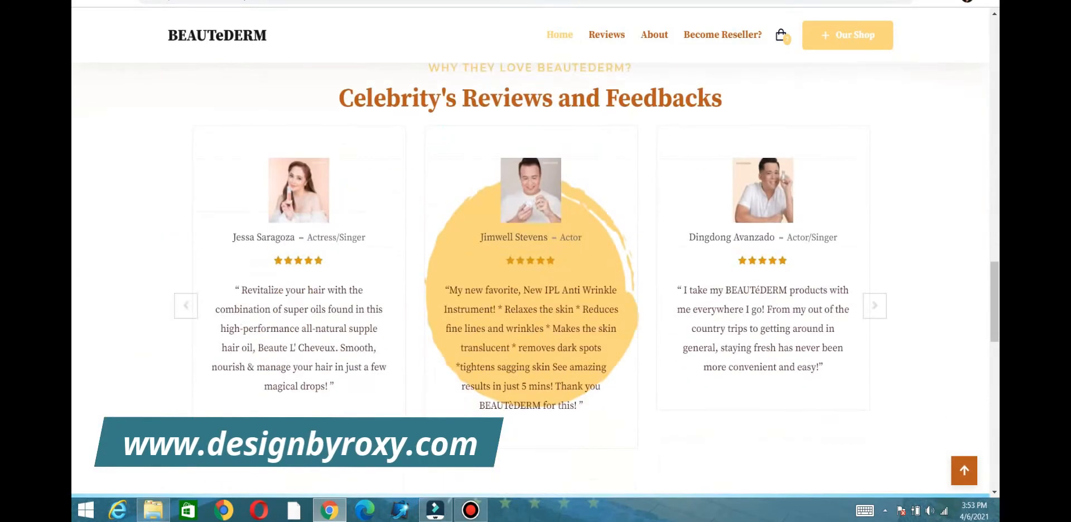
{"action": "scroll", "coordinate": [535, 279], "scroll_direction": "down", "scroll_amount": 6}
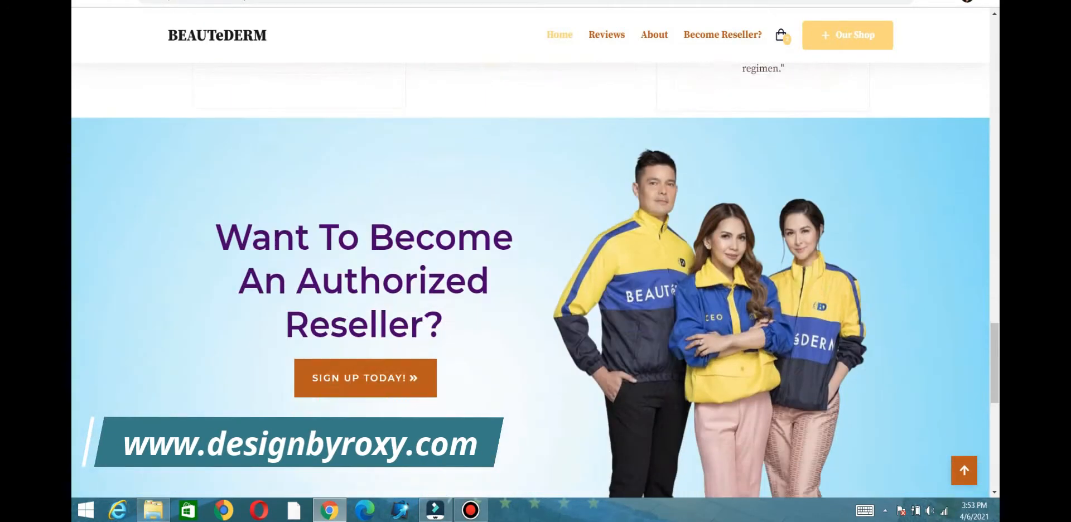
{"action": "scroll", "coordinate": [535, 279], "scroll_direction": "down", "scroll_amount": 8}
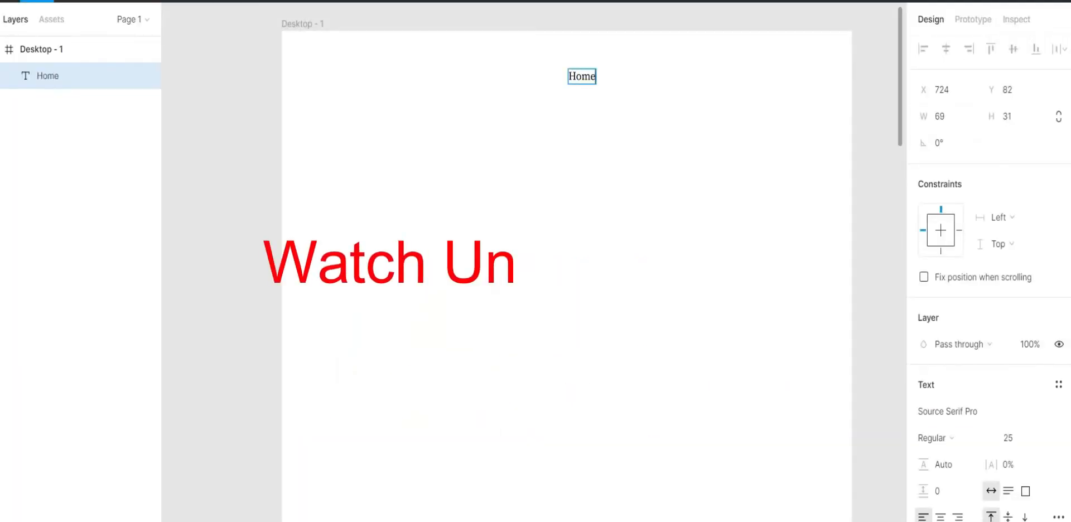
Set the fill colour of the Home text to B95C1A
{"action": "scroll", "coordinate": [989, 262], "scroll_direction": "down", "scroll_amount": 2}
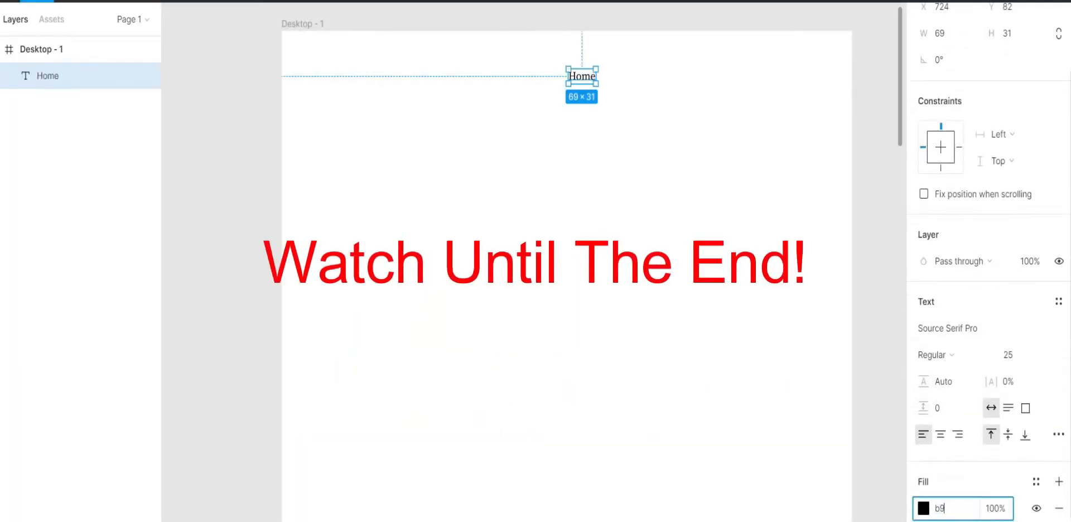
{"action": "left_click", "coordinate": [935, 355]}
{"action": "left_click", "coordinate": [935, 354]}
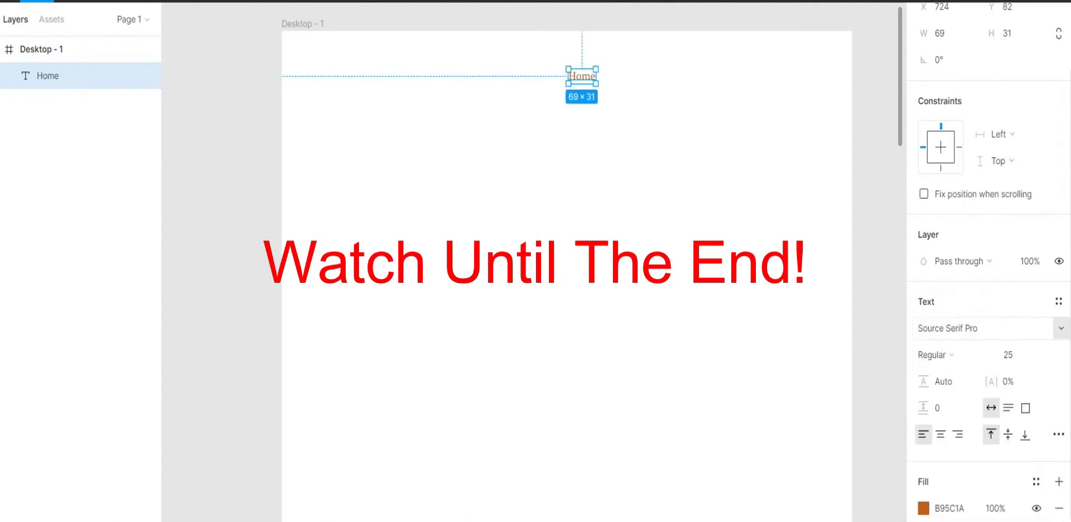
{"action": "key", "text": "Escape"}
Duplicate the Home link into a row with 40 spacing, with the copies reading Blog, About and Become Reseller?
{"action": "left_click", "coordinate": [582, 76]}
{"action": "key", "text": "ctrl+d"}
{"action": "key", "text": "ctrl+a"}
{"action": "key", "text": "Escape"}
{"action": "left_click_drag", "start_coordinate": [582, 76], "coordinate": [600, 80]}
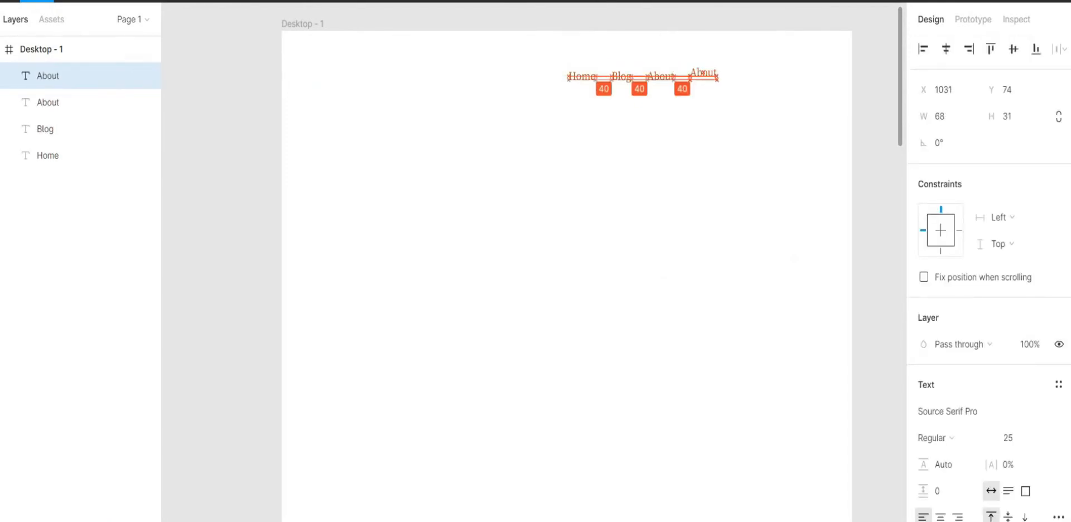
{"action": "left_click_drag", "start_coordinate": [703, 73], "coordinate": [703, 76]}
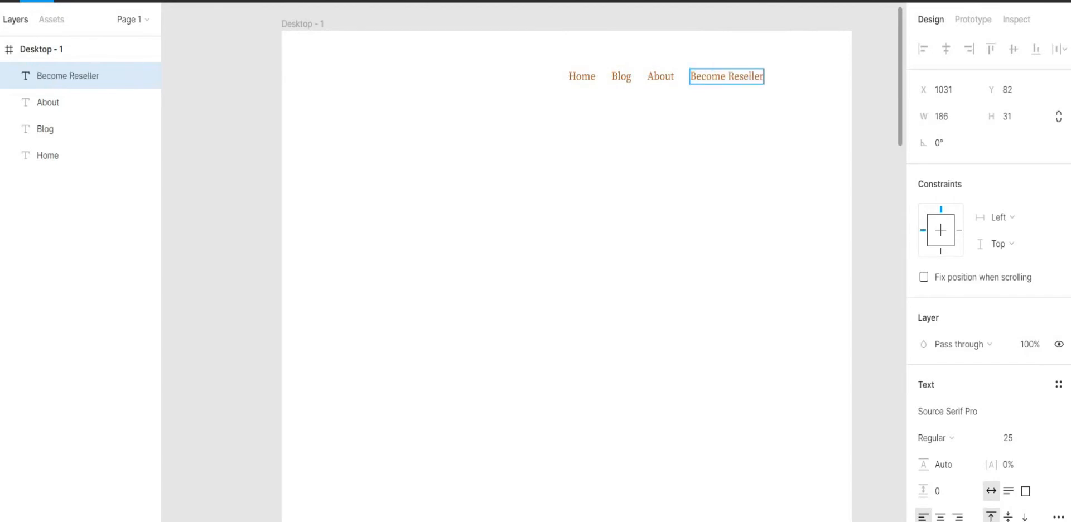
Add an Our Shop link at the end of the navigation row and move all five links up to Y 66
{"action": "left_click_drag", "start_coordinate": [729, 76], "coordinate": [805, 77]}
{"action": "double_click", "coordinate": [779, 141]}
{"action": "type", "text": "Our Shop"}
{"action": "left_click_drag", "start_coordinate": [830, 114], "coordinate": [555, 69]}
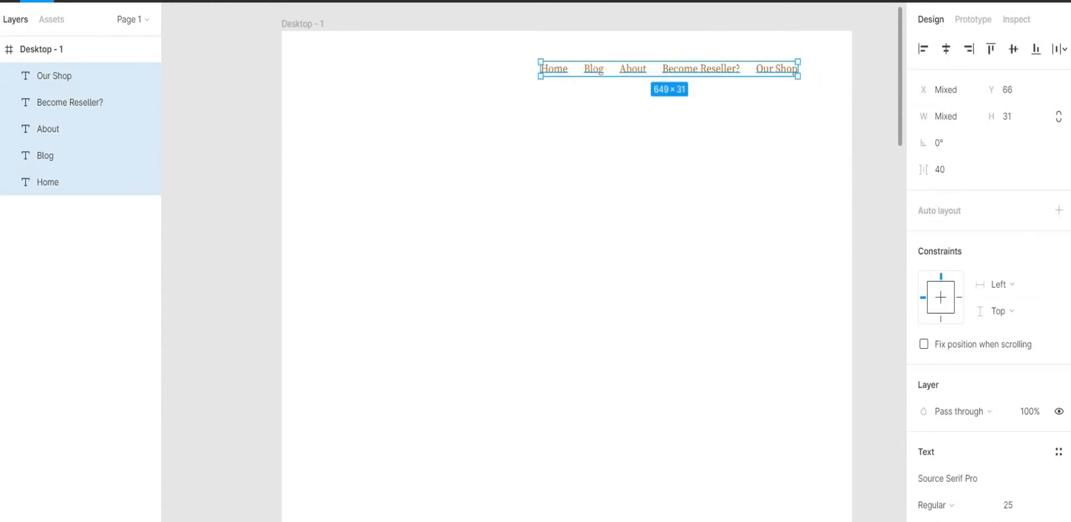
{"action": "key", "text": "Escape"}
Shift the Our Shop link slightly right and draw a rectangle about 152 × 69 over it with fill FDD77A
{"action": "left_click_drag", "start_coordinate": [777, 69], "coordinate": [812, 88]}
{"action": "key", "text": "Escape"}
{"action": "key", "text": "r"}
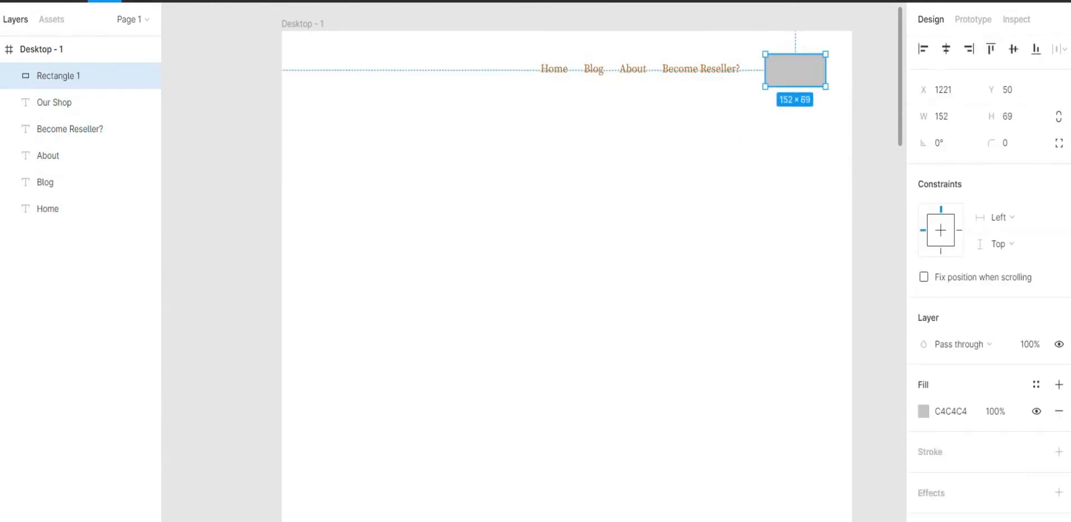
{"action": "left_click", "coordinate": [924, 411]}
{"action": "left_click", "coordinate": [951, 412]}
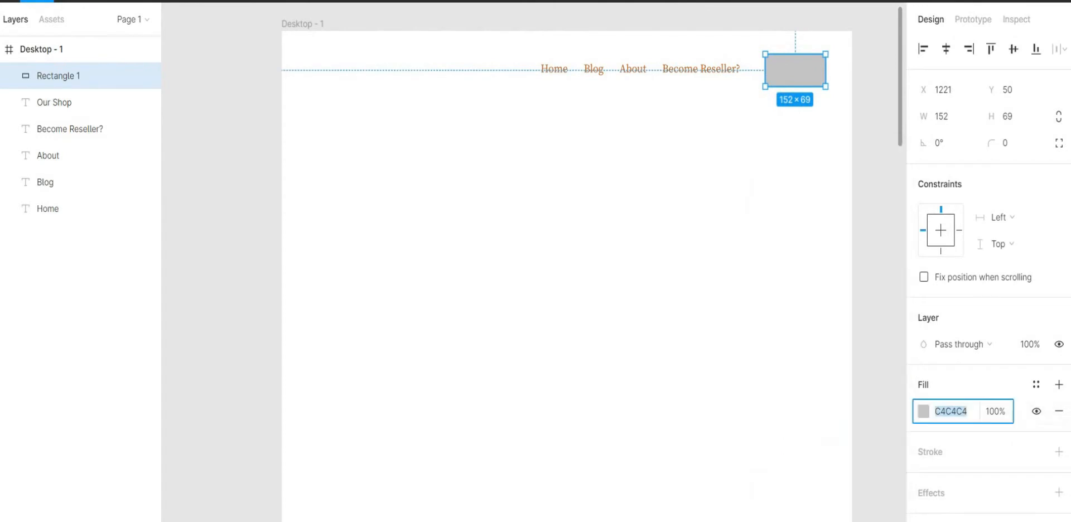
{"action": "key", "text": "Return"}
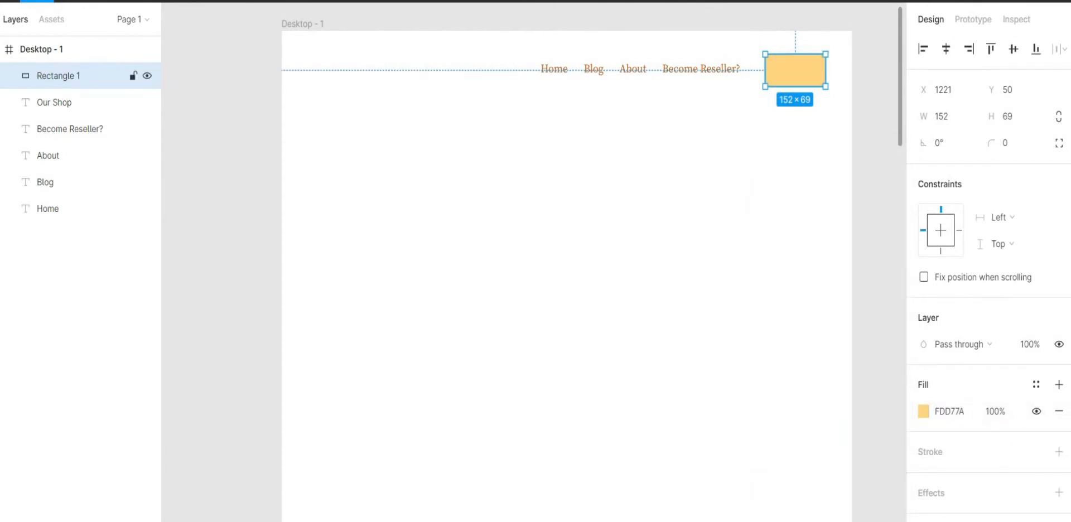
Send the yellow rectangle behind the Our Shop text and widen it so the label sits centred inside
{"action": "key", "text": "ctrl+shift+bracketleft"}
{"action": "key", "text": "Escape"}
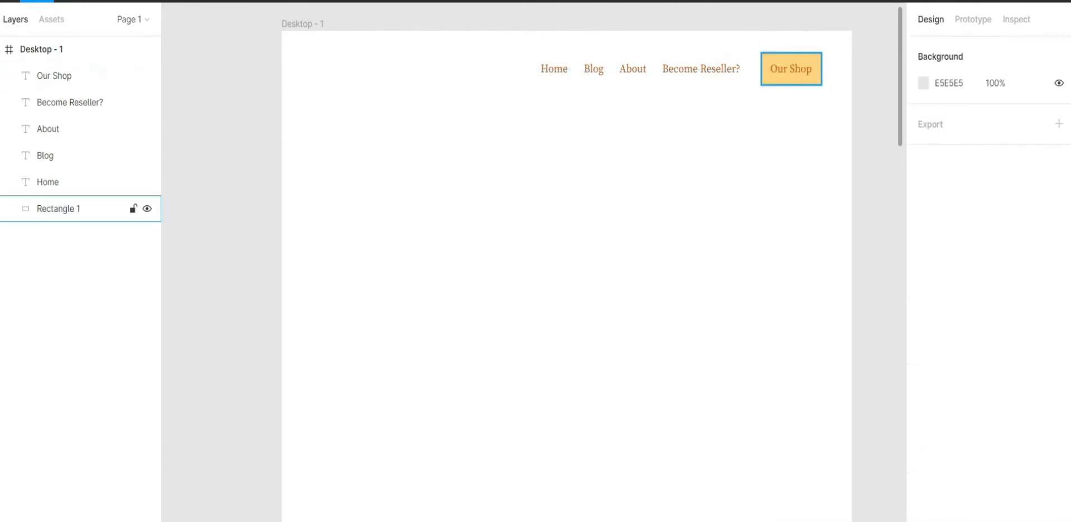
{"action": "left_click", "coordinate": [766, 69]}
{"action": "left_click_drag", "start_coordinate": [761, 69], "coordinate": [757, 69]}
{"action": "key", "text": "Escape"}
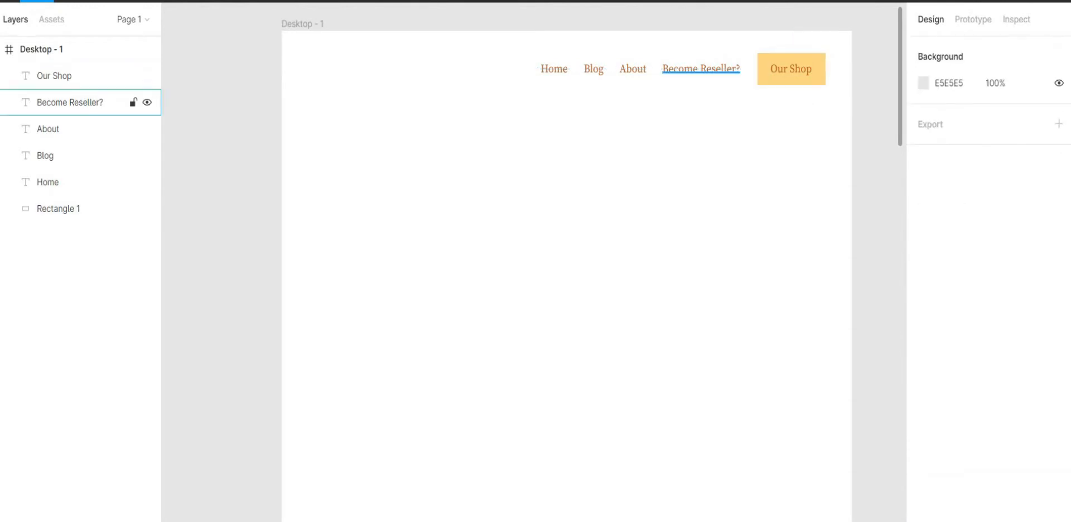
Place the beautederm jessa image below the navigation, sized 1440 × 907 at X 0, Y 148
{"action": "left_click", "coordinate": [148, 2]}
{"action": "left_click", "coordinate": [84, 141]}
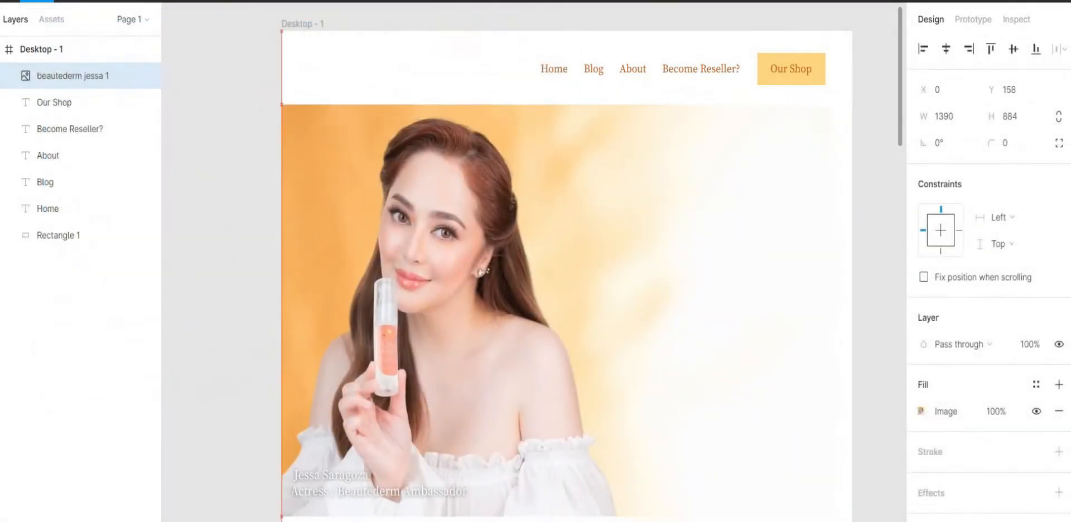
{"action": "left_click_drag", "start_coordinate": [832, 512], "coordinate": [852, 521]}
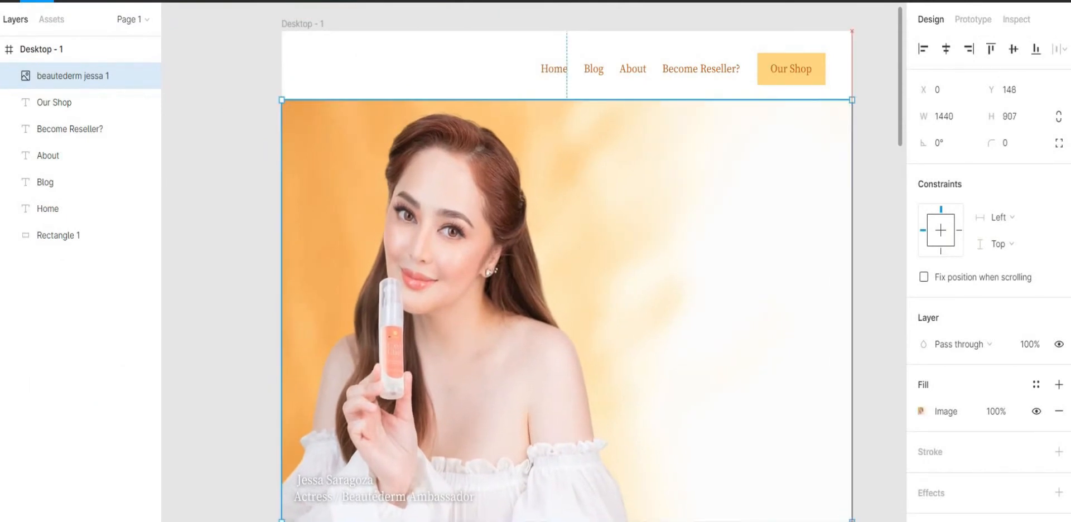
{"action": "key", "text": "Escape"}
Copy the Home link to the header's left side at X 74, Y 66 and change its text to LOGO
{"action": "left_click", "coordinate": [554, 68]}
{"action": "left_click_drag", "start_coordinate": [554, 68], "coordinate": [322, 67]}
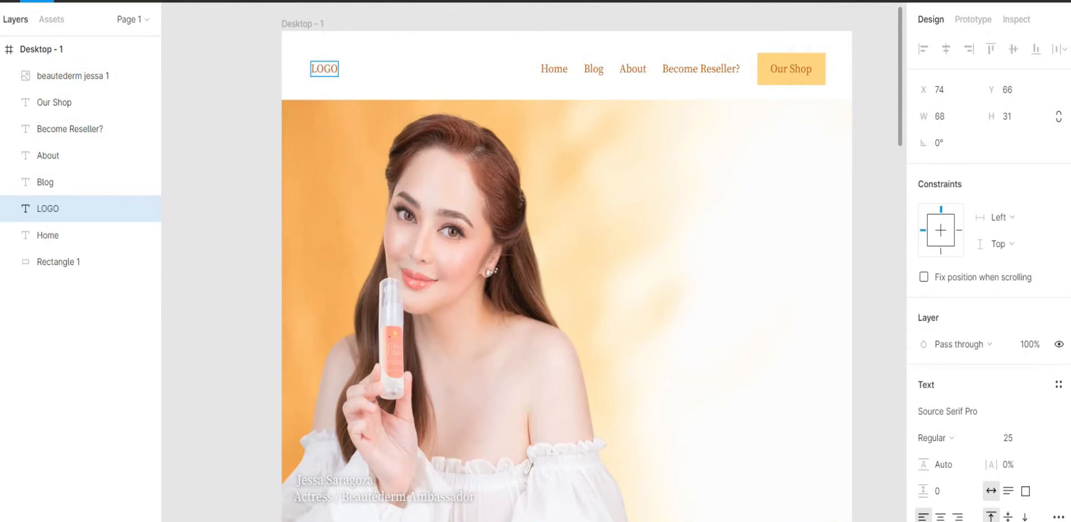
{"action": "key", "text": "Escape"}
{"action": "scroll", "coordinate": [757, 283], "scroll_direction": "down", "scroll_amount": 3}
{"action": "scroll", "coordinate": [737, 474], "scroll_direction": "up", "scroll_amount": 1}
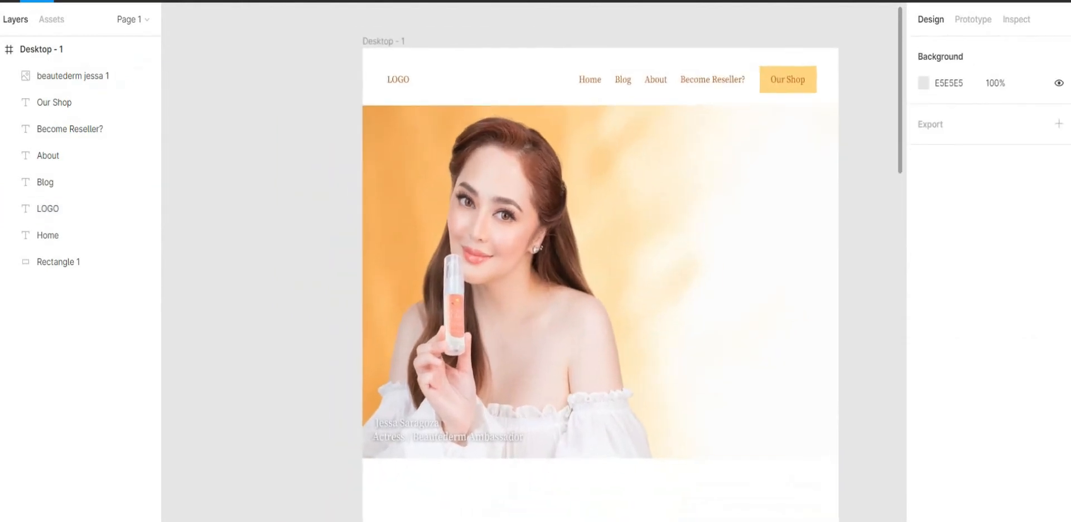
{"action": "scroll", "coordinate": [739, 466], "scroll_direction": "down", "scroll_amount": 1}
{"action": "scroll", "coordinate": [853, 240], "scroll_direction": "down", "scroll_amount": 3}
{"action": "scroll", "coordinate": [853, 241], "scroll_direction": "up", "scroll_amount": 7}
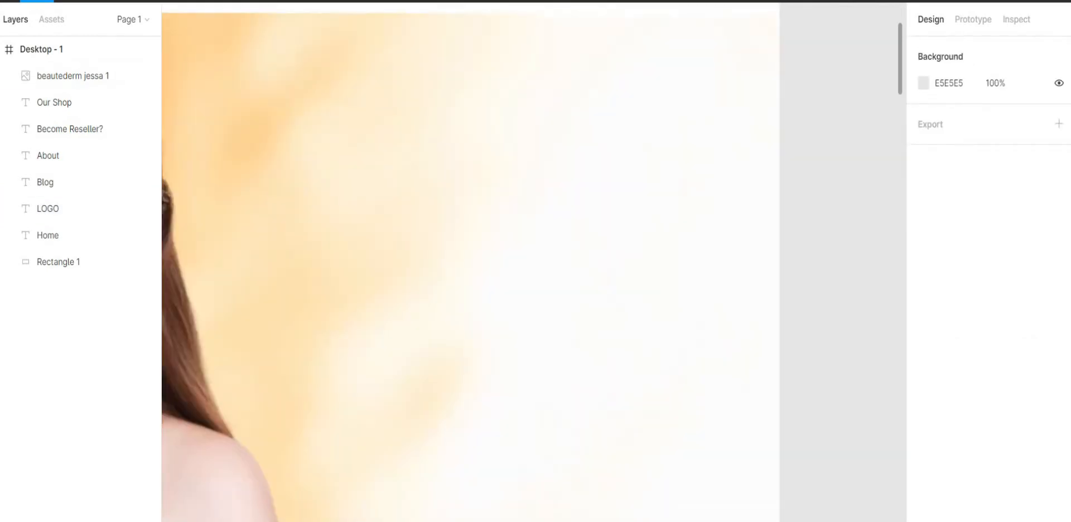
{"action": "scroll", "coordinate": [852, 290], "scroll_direction": "down", "scroll_amount": 1}
{"action": "scroll", "coordinate": [852, 290], "scroll_direction": "left", "scroll_amount": 3}
{"action": "scroll", "coordinate": [534, 279], "scroll_direction": "down", "scroll_amount": 3}
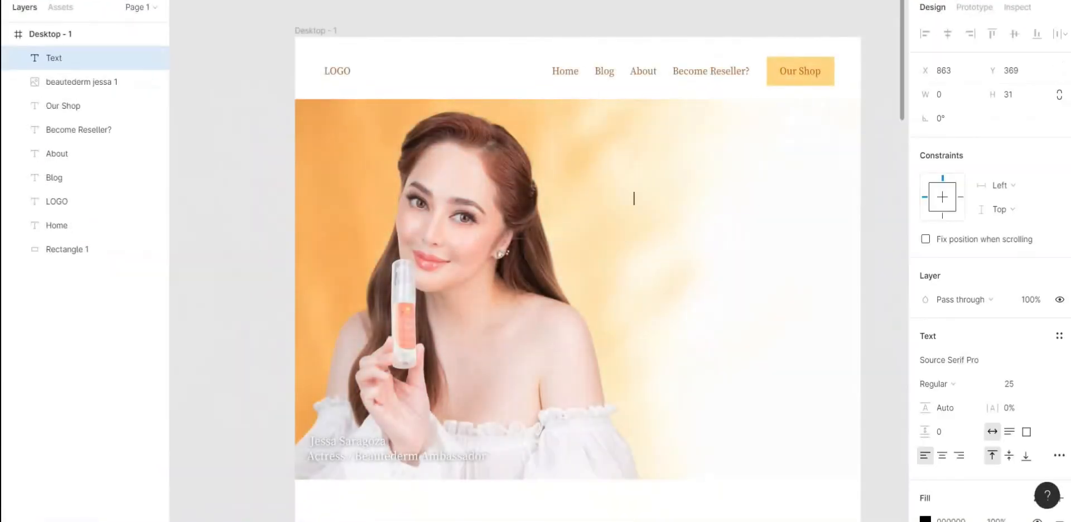
Add the heading "Acne and Blemishes Potion!" on the hero image in Montserrat SemiBold, size 70, coloured 42100D
{"action": "type", "text": "70"}
{"action": "key", "text": "Return"}
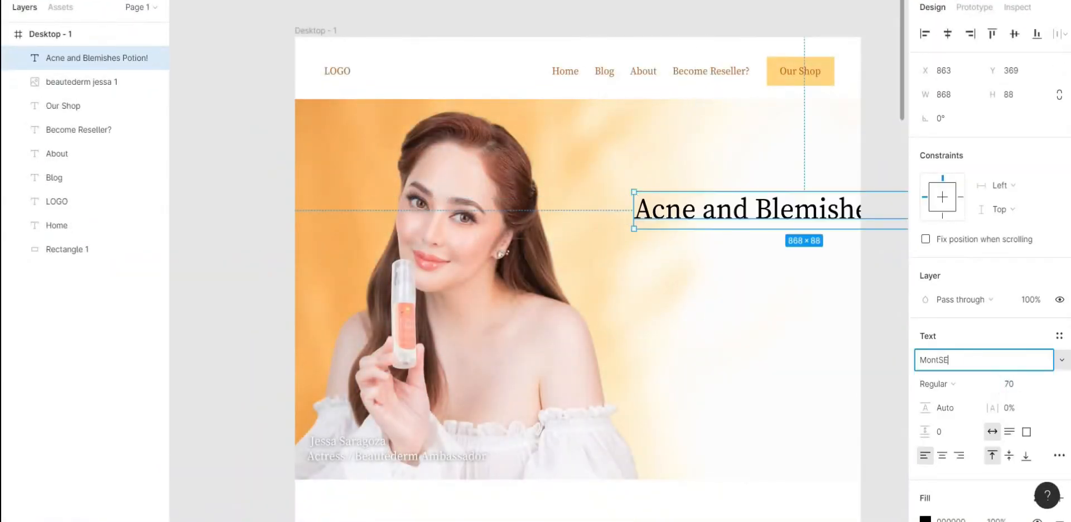
{"action": "key", "text": "Return"}
{"action": "left_click", "coordinate": [937, 383]}
{"action": "left_click", "coordinate": [941, 277]}
{"action": "scroll", "coordinate": [983, 307], "scroll_direction": "down", "scroll_amount": 3}
{"action": "left_click", "coordinate": [950, 372]}
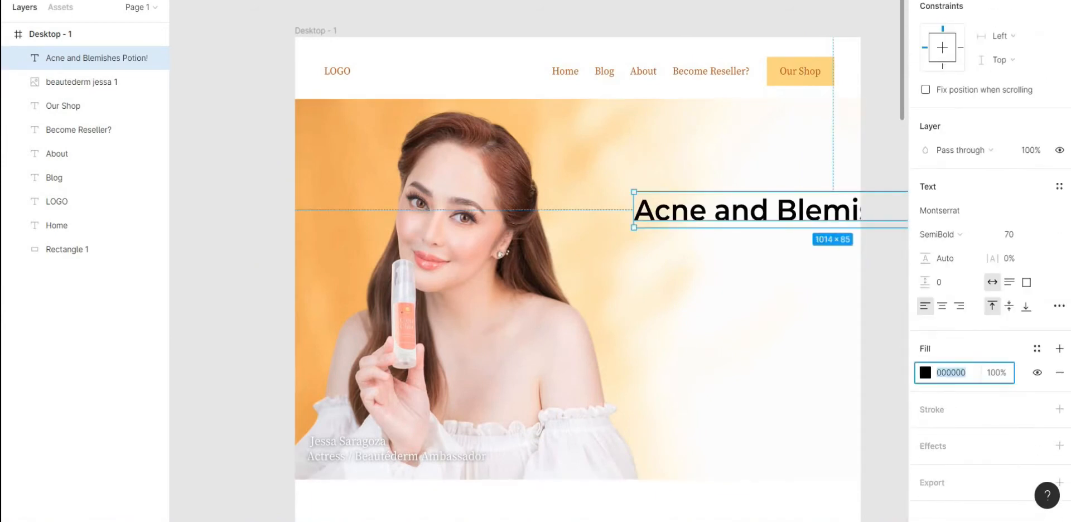
Wrap the heading onto two lines in a box about 685 × 170 and place it beside the model at about X 702, Y 305
{"action": "left_click_drag", "start_coordinate": [747, 210], "coordinate": [568, 211]}
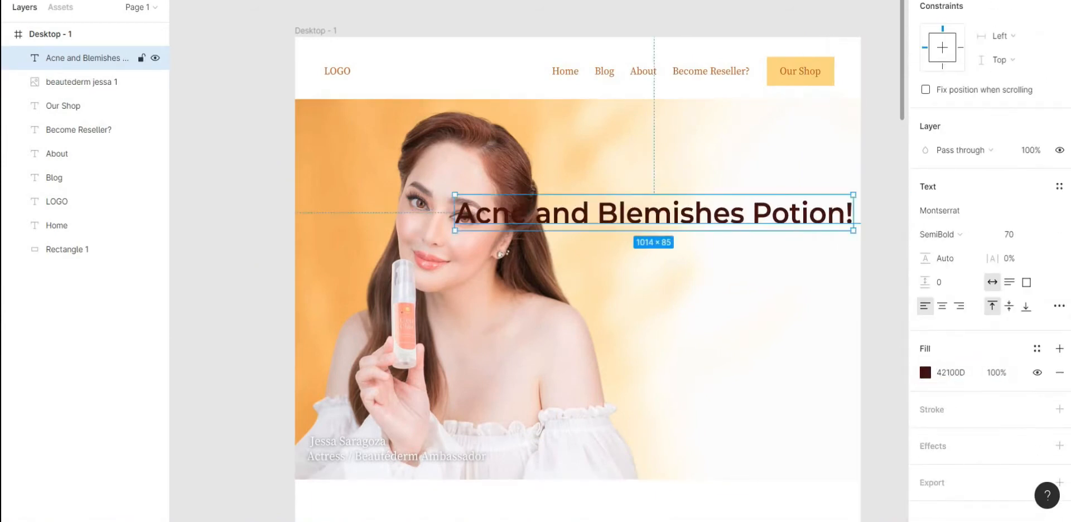
{"action": "left_click_drag", "start_coordinate": [853, 211], "coordinate": [757, 211]}
{"action": "left_click_drag", "start_coordinate": [605, 231], "coordinate": [703, 204]}
{"action": "left_click_drag", "start_coordinate": [853, 204], "coordinate": [822, 204]}
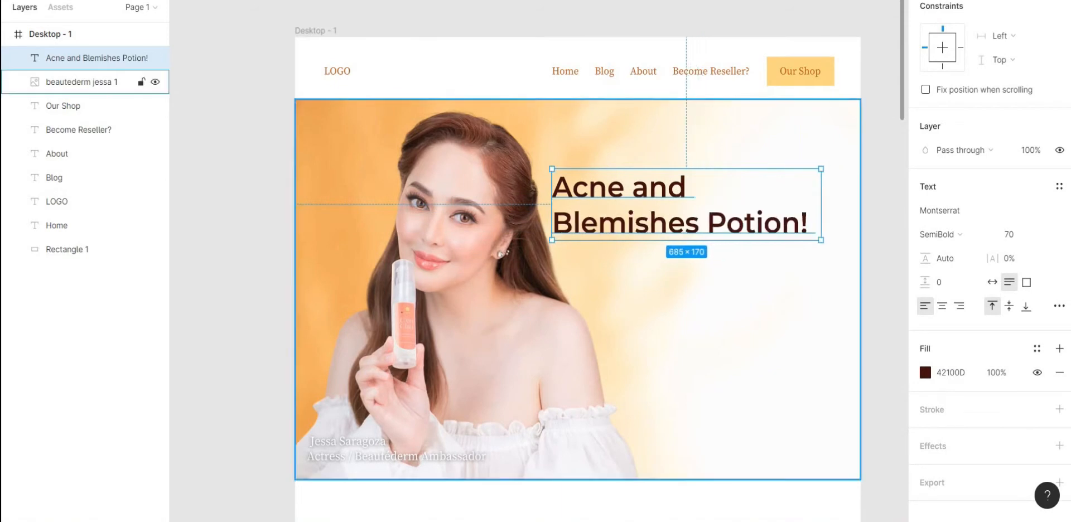
{"action": "mouse_move", "coordinate": [686, 204]}
{"action": "left_mouse_down"}
{"action": "mouse_move", "coordinate": [706, 194]}
{"action": "mouse_move", "coordinate": [712, 210]}
{"action": "mouse_move", "coordinate": [705, 200]}
{"action": "left_mouse_up"}
{"action": "key", "text": "Escape"}
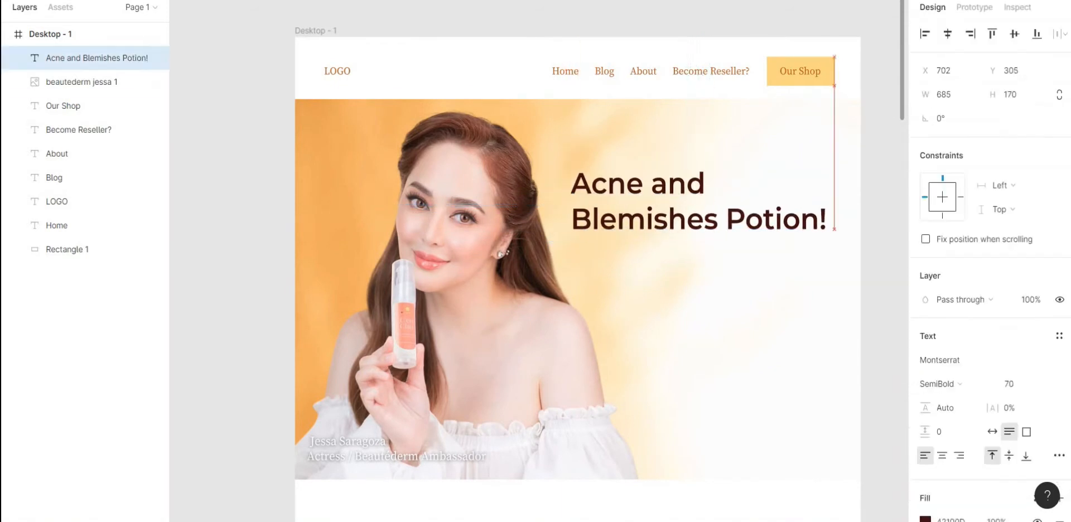
{"action": "key", "text": "Escape"}
Switch to the Word document and copy slider 1's medium text, "C'EST CLAIR Blemish Banishing Gel Experience magic in just 3 days!"
{"action": "key", "text": "alt+Tab"}
{"action": "left_click_drag", "start_coordinate": [322, 198], "coordinate": [458, 213]}
{"action": "key", "text": "ctrl+c"}
{"action": "right_click", "coordinate": [345, 202]}
{"action": "left_click", "coordinate": [279, 222]}
{"action": "key", "text": "alt+Tab"}
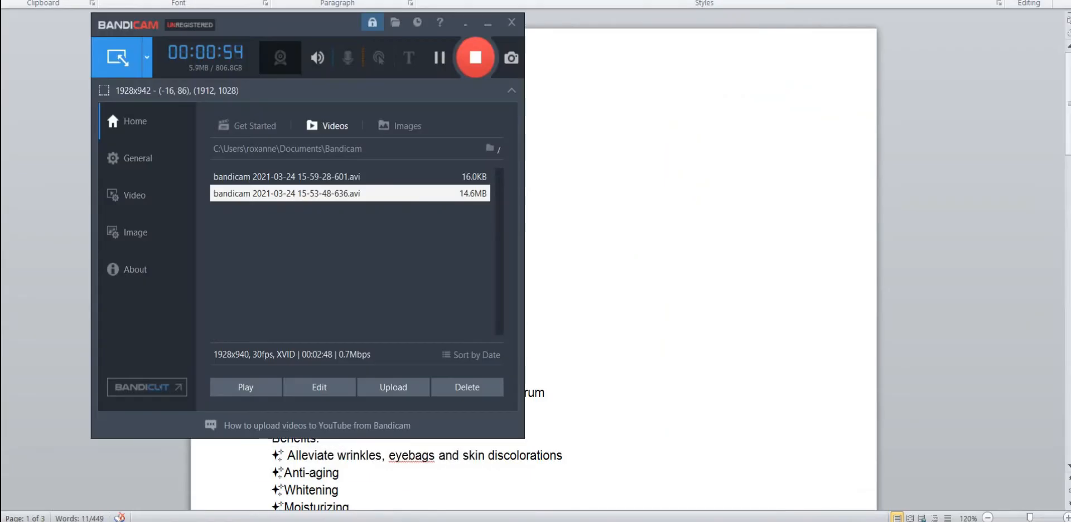
Paste the copied C'EST CLAIR text as a new text layer and position it directly below the heading
{"action": "key", "text": "t"}
{"action": "left_click", "coordinate": [584, 246]}
{"action": "key", "text": "ctrl+v"}
{"action": "key", "text": "Escape"}
{"action": "left_click_drag", "start_coordinate": [725, 279], "coordinate": [664, 254]}
Set the C'EST CLAIR subheading to Light weight, size 35
{"action": "left_click", "coordinate": [940, 384]}
{"action": "left_click", "coordinate": [944, 223]}
{"action": "left_click", "coordinate": [1010, 383]}
{"action": "type", "text": "25"}
{"action": "key", "text": "Return"}
{"action": "key", "text": "Escape"}
Copy slider 1's five benefit lines from the Word document and paste them as a text layer below the subheading
{"action": "key", "text": "alt+Tab"}
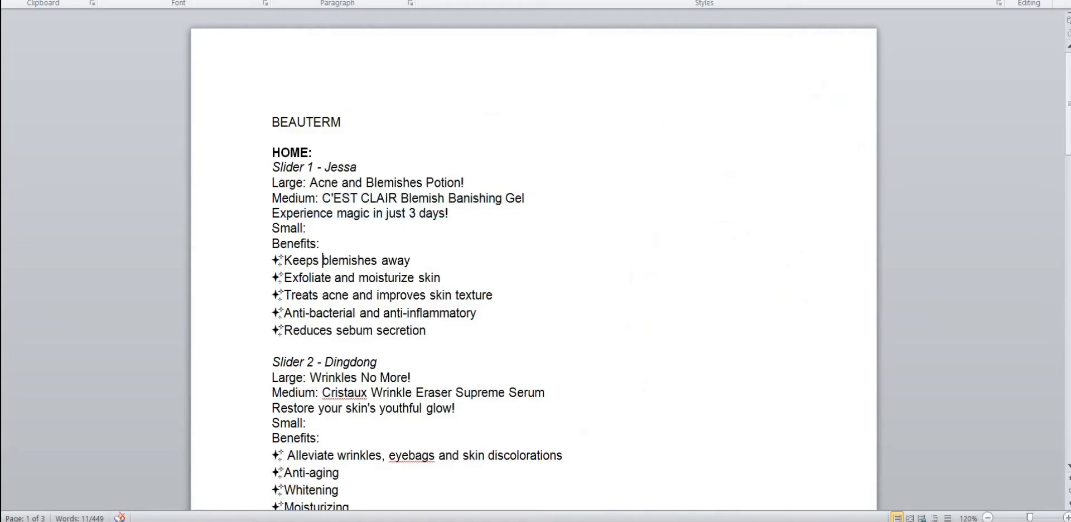
{"action": "left_click_drag", "start_coordinate": [431, 330], "coordinate": [272, 261]}
{"action": "key", "text": "alt+Tab"}
{"action": "key", "text": "alt+Tab"}
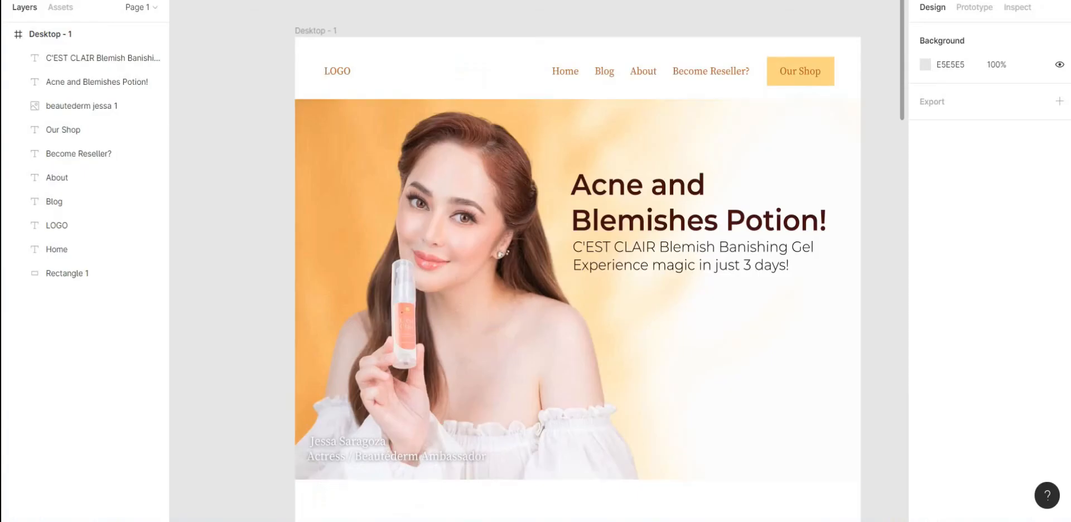
{"action": "type", "text": "Keeps blemishes away Exfoliate and moisturize skin Treats acne and improves skin texture Anti-bacterial and anti-inflammatory Reduces sebum secretion"}
{"action": "key", "text": "ctrl+a"}
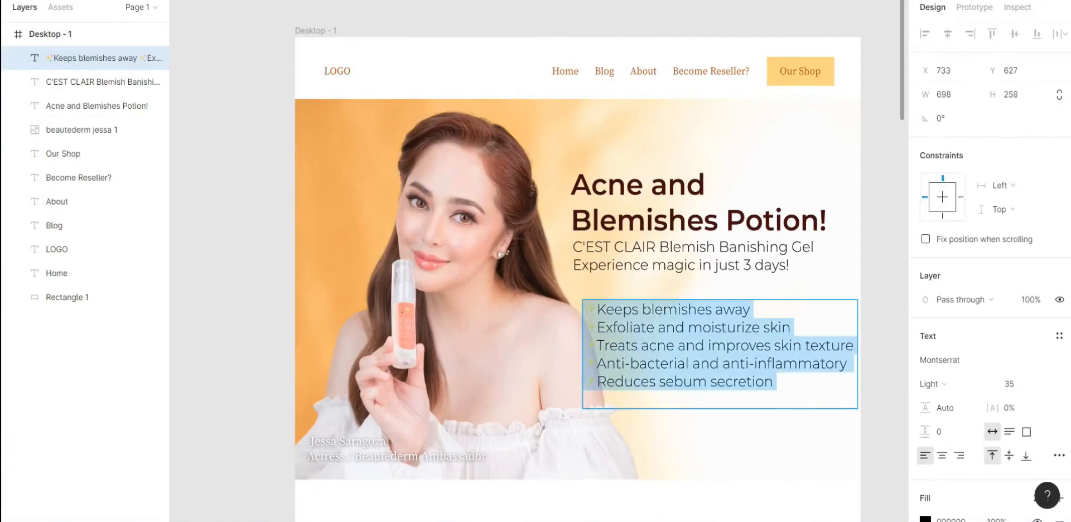
Set the benefits list to size 20 and move it directly beneath the subheading
{"action": "key", "text": "Escape"}
{"action": "key", "text": "BackSpace"}
{"action": "type", "text": "16"}
{"action": "key", "text": "Return"}
{"action": "left_click_drag", "start_coordinate": [647, 321], "coordinate": [651, 300]}
{"action": "left_click", "coordinate": [1018, 383]}
{"action": "type", "text": "20"}
{"action": "key", "text": "Return"}
{"action": "key", "text": "Escape"}
{"action": "double_click", "coordinate": [781, 357]}
{"action": "key", "text": "Escape"}
{"action": "key", "text": "Escape"}
Place the hands product photo from the beautederm products folder below the benefits list, about 212 × 212
{"action": "left_click", "coordinate": [123, 1]}
{"action": "left_click", "coordinate": [125, 112]}
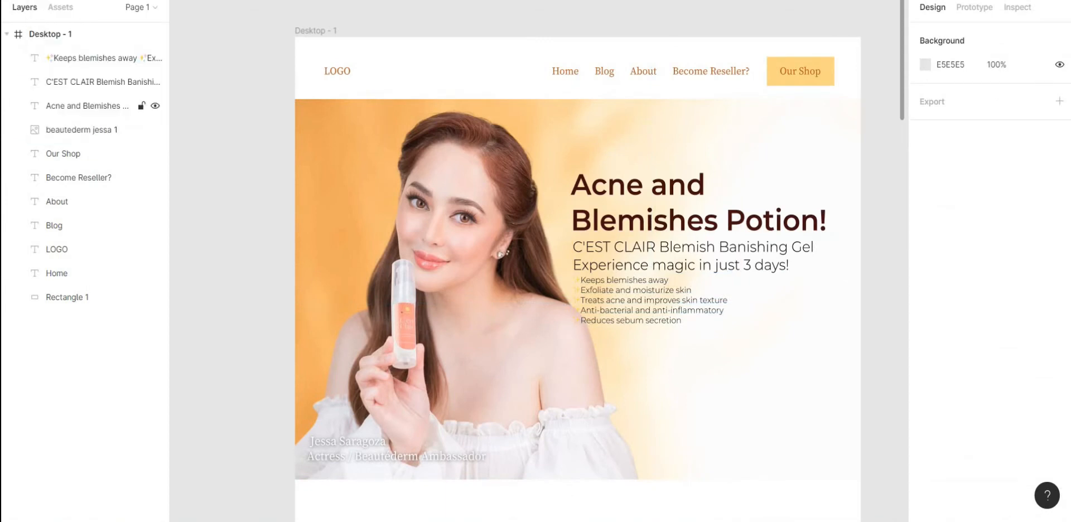
{"action": "left_click", "coordinate": [257, 33]}
{"action": "double_click", "coordinate": [285, 120]}
{"action": "double_click", "coordinate": [449, 165]}
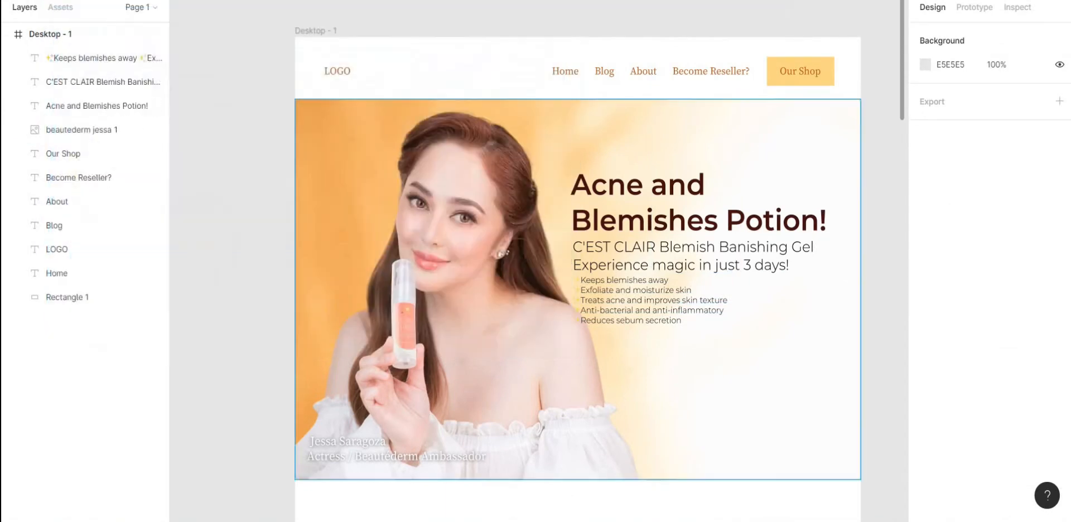
{"action": "left_click_drag", "start_coordinate": [696, 332], "coordinate": [779, 420]}
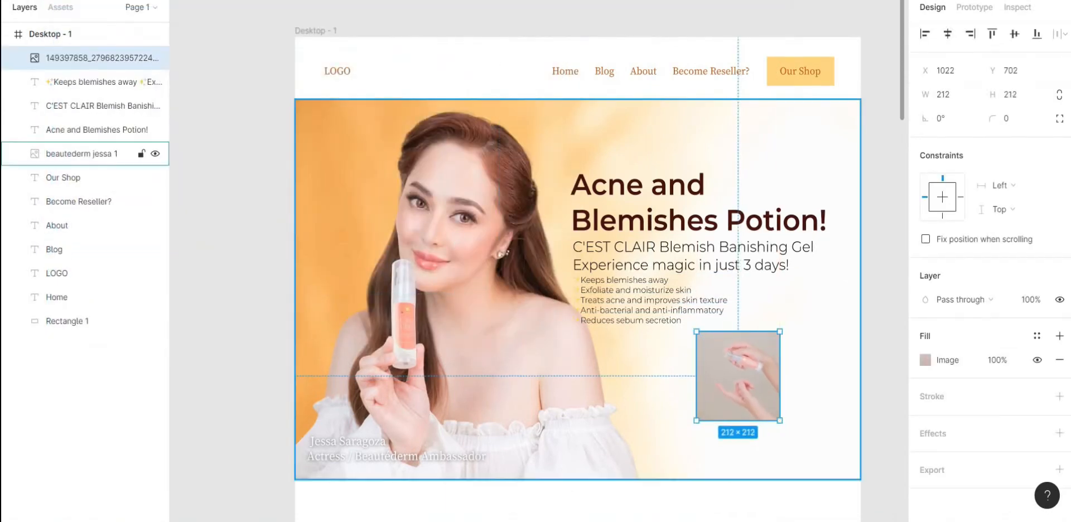
{"action": "key", "text": "Escape"}
Place the two-bottle product photo at about 207 × 189 over the hands photo and extend its upper edge to match
{"action": "left_click", "coordinate": [122, 1]}
{"action": "left_click", "coordinate": [126, 114]}
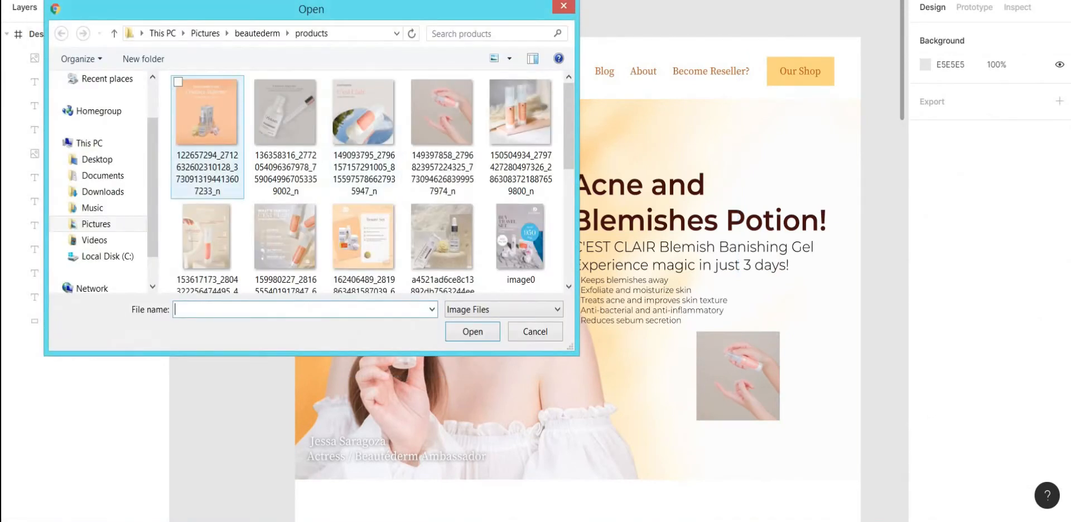
{"action": "double_click", "coordinate": [520, 120]}
{"action": "left_click_drag", "start_coordinate": [696, 341], "coordinate": [780, 421]}
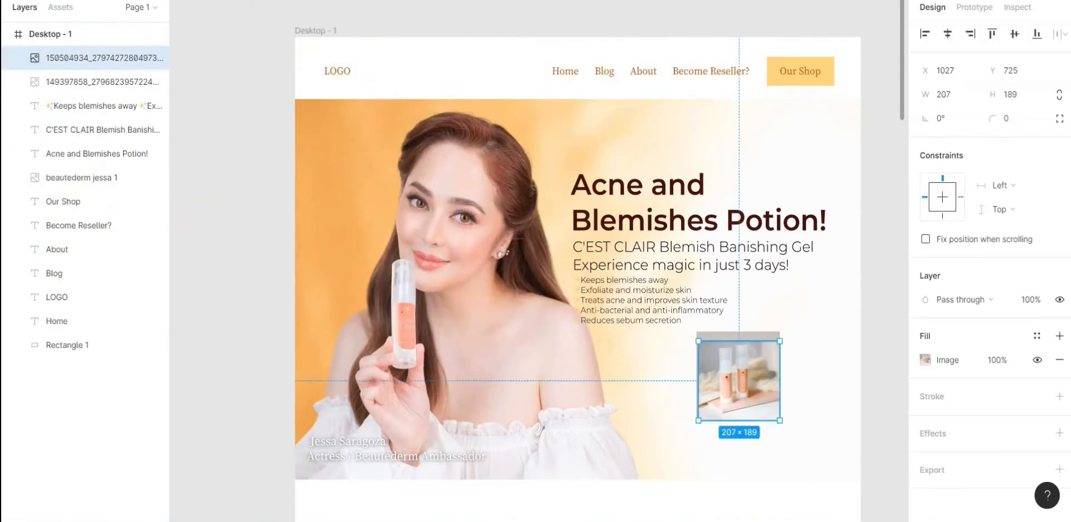
{"action": "left_click_drag", "start_coordinate": [738, 340], "coordinate": [738, 331]}
{"action": "left_click", "coordinate": [803, 368]}
{"action": "key", "text": "Escape"}
Arrange the bottle and hands photos side by side below the benefits list
{"action": "left_click_drag", "start_coordinate": [738, 376], "coordinate": [714, 380]}
{"action": "left_click", "coordinate": [804, 369]}
{"action": "key", "text": "ctrl+shift+l"}
{"action": "left_click_drag", "start_coordinate": [870, 444], "coordinate": [610, 194]}
{"action": "key", "text": "Escape"}
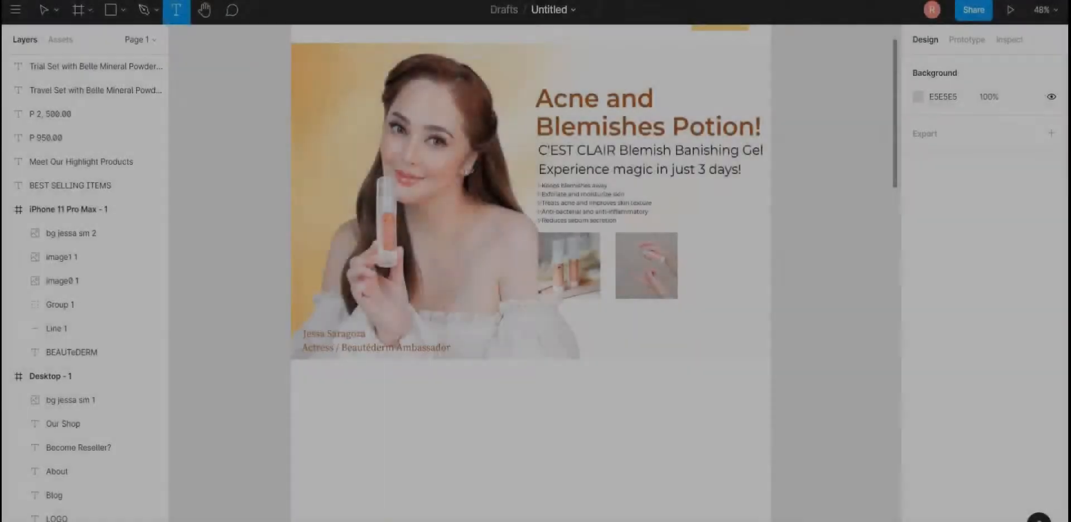
Add the heading BEST SELLING PRODUCTS below the hero image and set its font to Montserrat
{"action": "scroll", "coordinate": [525, 268], "scroll_direction": "down", "scroll_amount": 5}
{"action": "key", "text": "t"}
{"action": "left_click", "coordinate": [490, 324]}
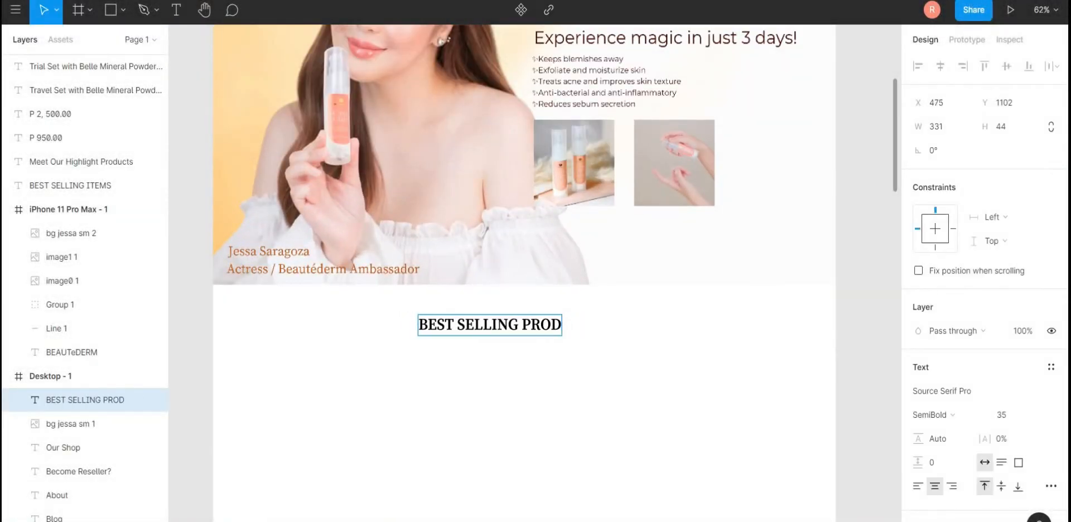
{"action": "key", "text": "Escape"}
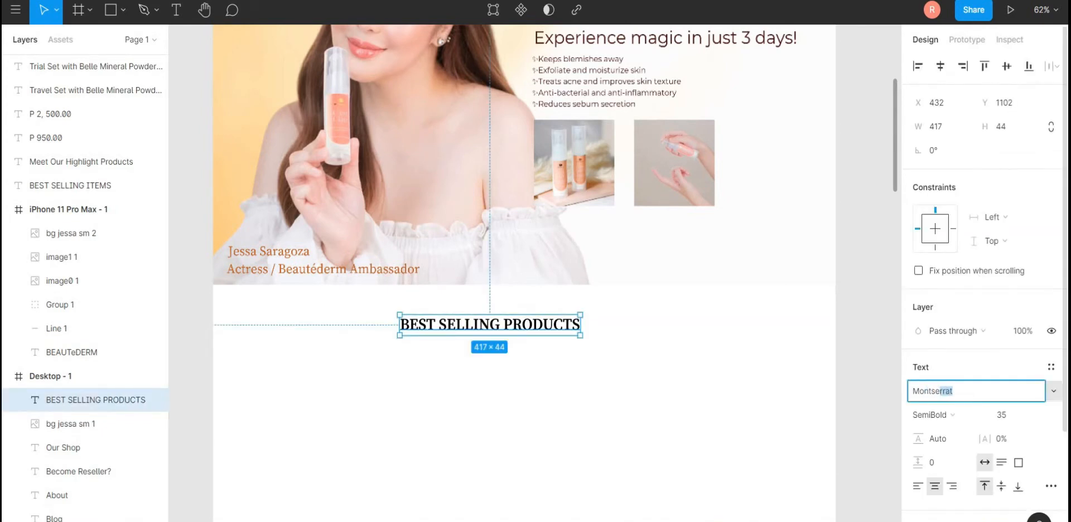
{"action": "key", "text": "Return"}
Change the fill colour of the BEST SELLING PRODUCTS heading to FDD77A
{"action": "scroll", "coordinate": [982, 335], "scroll_direction": "down", "scroll_amount": 3}
{"action": "left_click", "coordinate": [919, 403]}
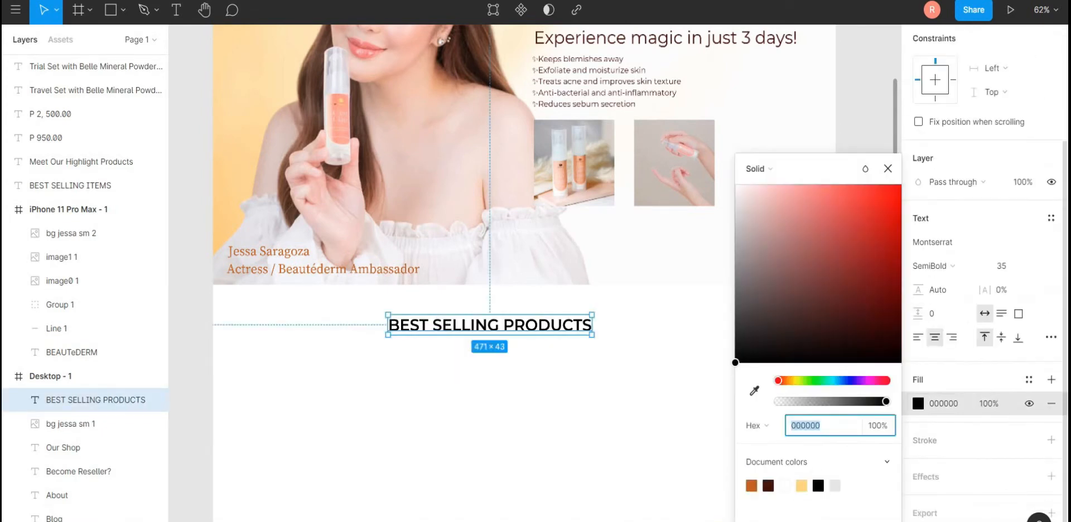
{"action": "type", "text": "FDD77A"}
{"action": "key", "text": "Return"}
Set the heading to size 25 and reword it to BEST SELLING ITEMS
{"action": "left_click", "coordinate": [1001, 266]}
{"action": "type", "text": "20"}
{"action": "key", "text": "Return"}
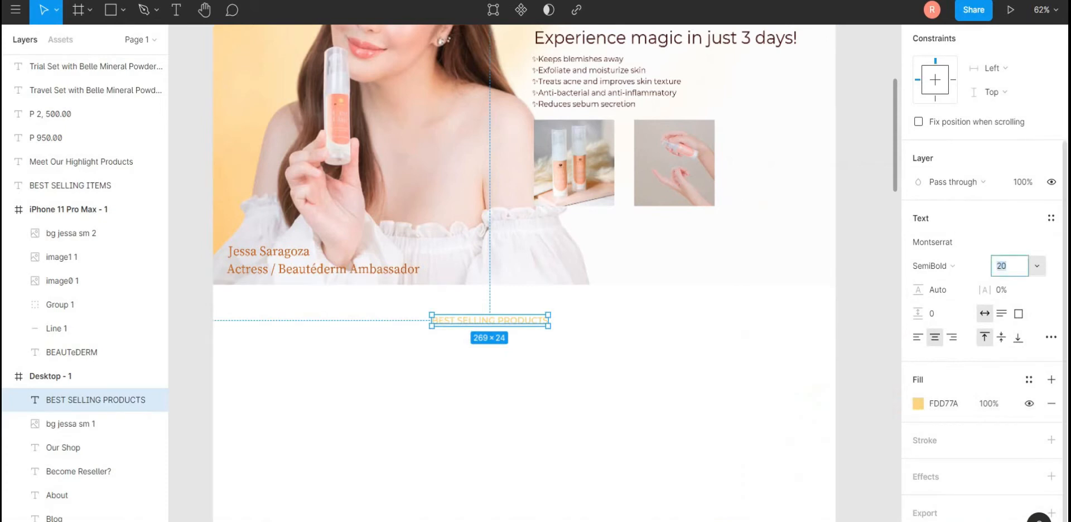
{"action": "type", "text": "25"}
{"action": "key", "text": "Return"}
{"action": "key", "text": "Escape"}
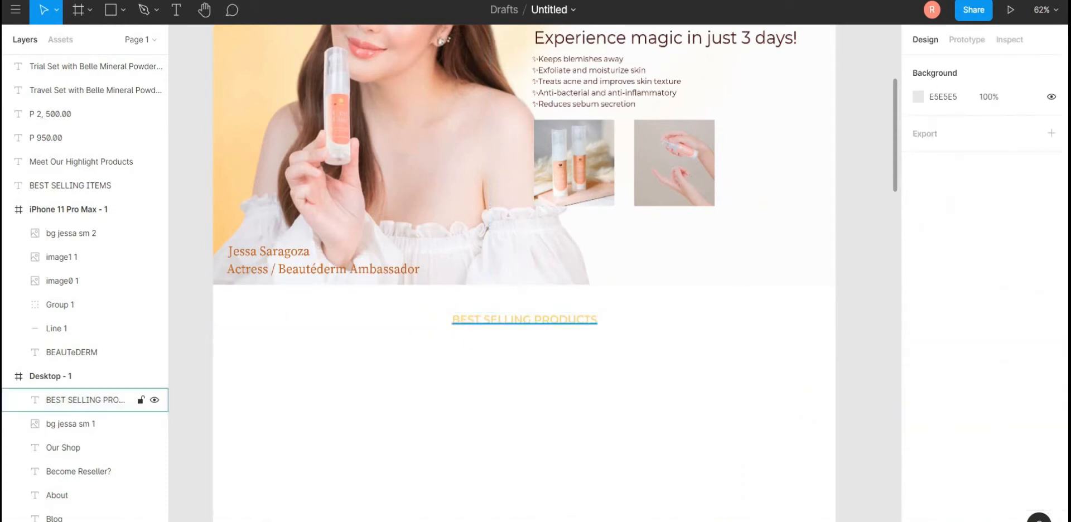
{"action": "double_click", "coordinate": [589, 318]}
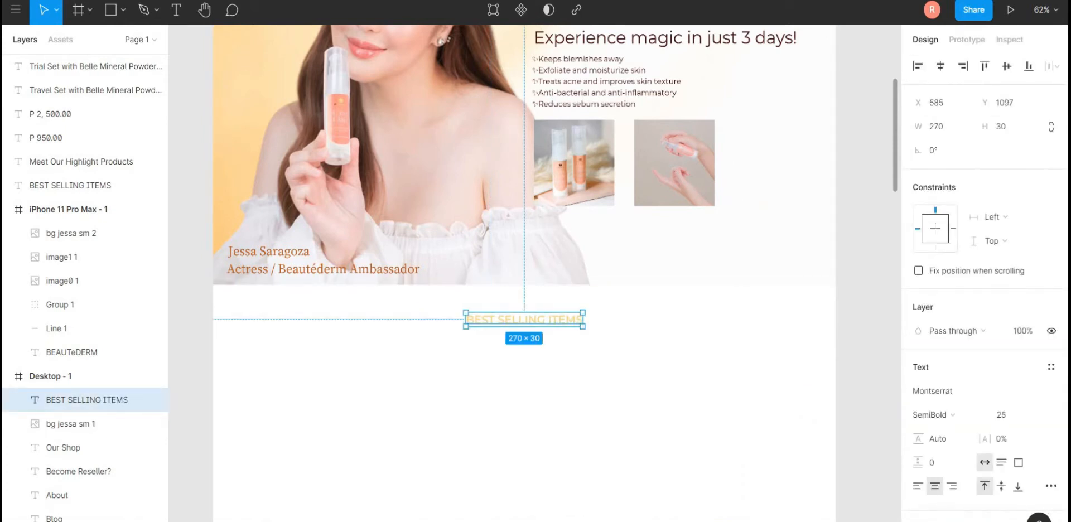
Add the text Meet Our Highlight Products below BEST SELLING ITEMS in Source Serif Pro
{"action": "left_click", "coordinate": [177, 9]}
{"action": "left_click", "coordinate": [452, 357]}
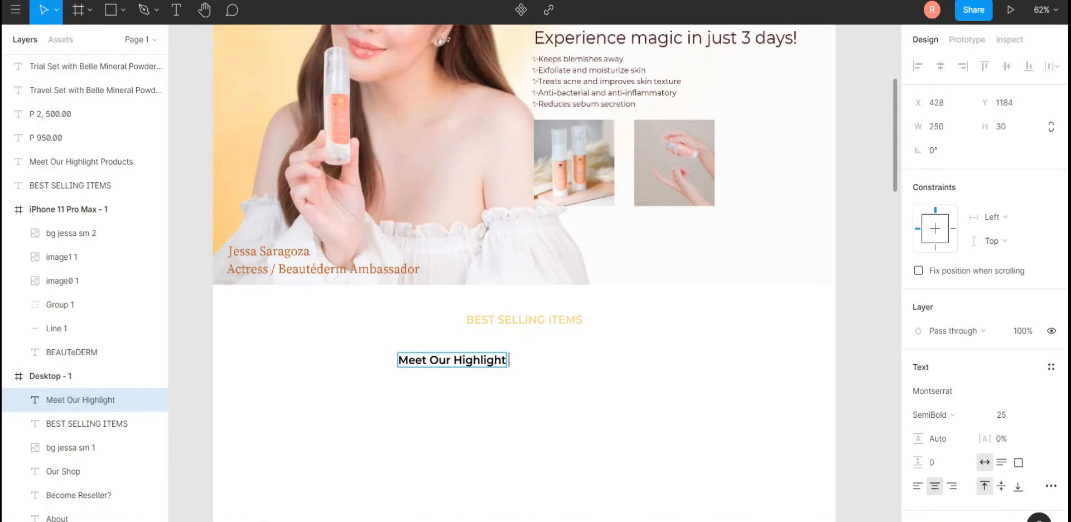
{"action": "left_click", "coordinate": [976, 392]}
{"action": "type", "text": "Source Serif Pro"}
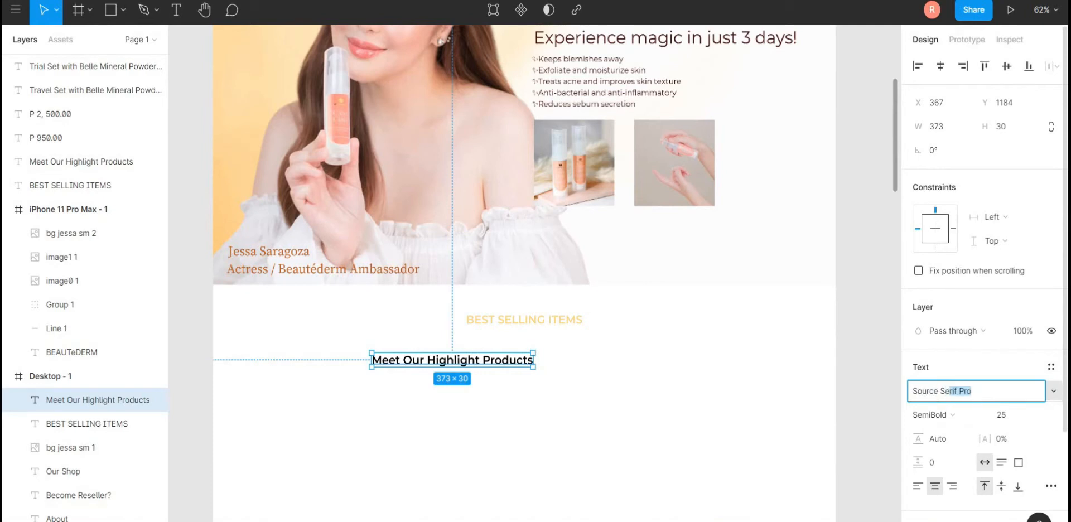
{"action": "left_click", "coordinate": [933, 414]}
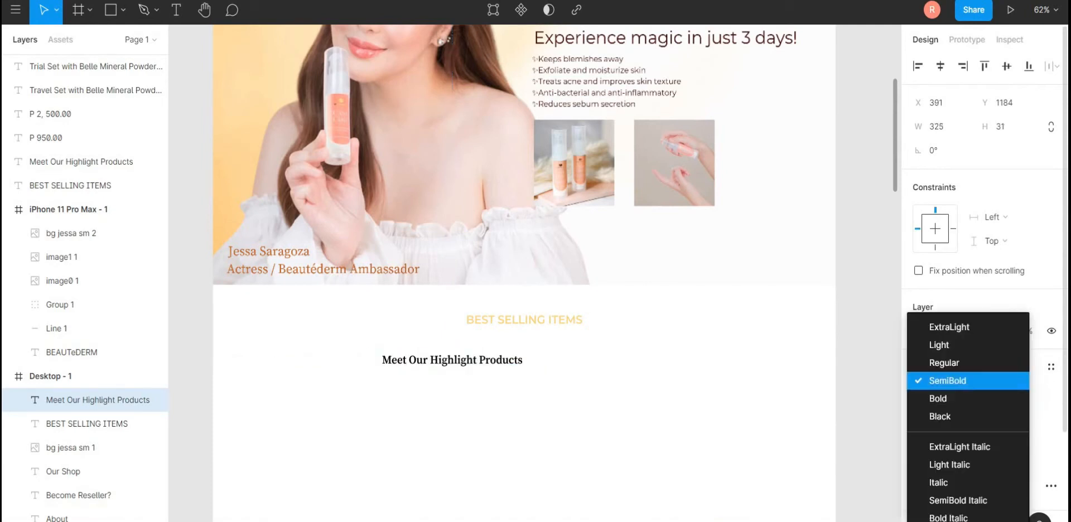
{"action": "left_click", "coordinate": [614, 396]}
Set Meet Our Highlight Products to size 50 and centre it beneath BEST SELLING ITEMS
{"action": "left_click", "coordinate": [452, 360]}
{"action": "left_click", "coordinate": [1001, 415]}
{"action": "type", "text": "50"}
{"action": "key", "text": "Return"}
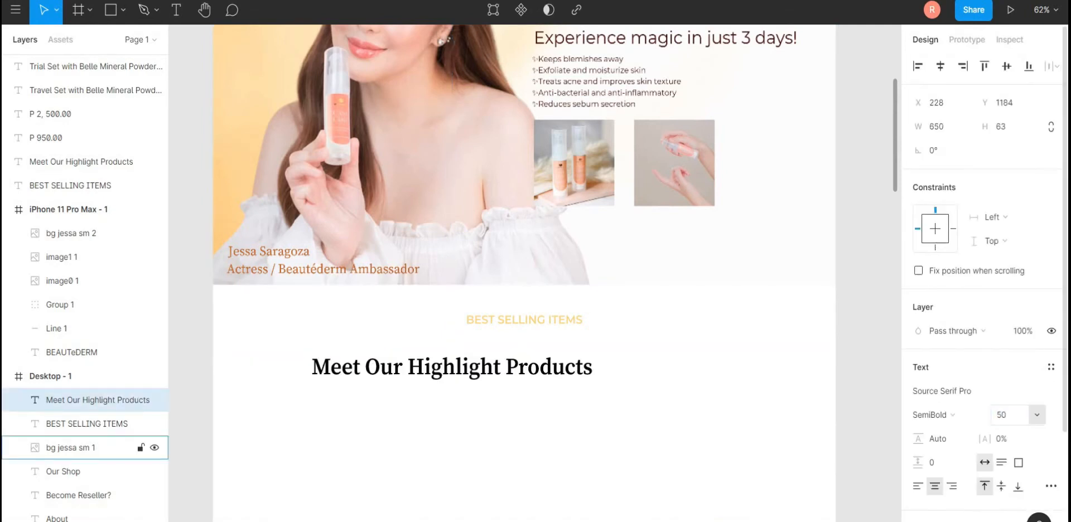
{"action": "key", "text": "Escape"}
{"action": "left_click_drag", "start_coordinate": [452, 366], "coordinate": [524, 351]}
Make the Meet Our Highlight Products heading Bold in B95C1A and nudge it slightly closer to BEST SELLING ITEMS
{"action": "scroll", "coordinate": [985, 335], "scroll_direction": "down", "scroll_amount": 3}
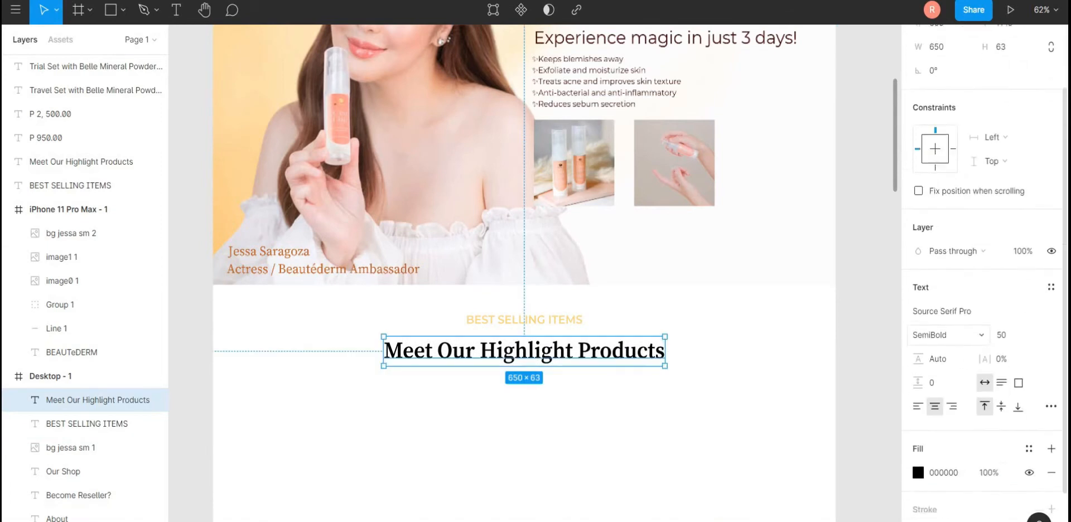
{"action": "left_click", "coordinate": [917, 391]}
{"action": "left_click", "coordinate": [752, 485]}
{"action": "left_click", "coordinate": [948, 254]}
{"action": "left_click", "coordinate": [930, 274]}
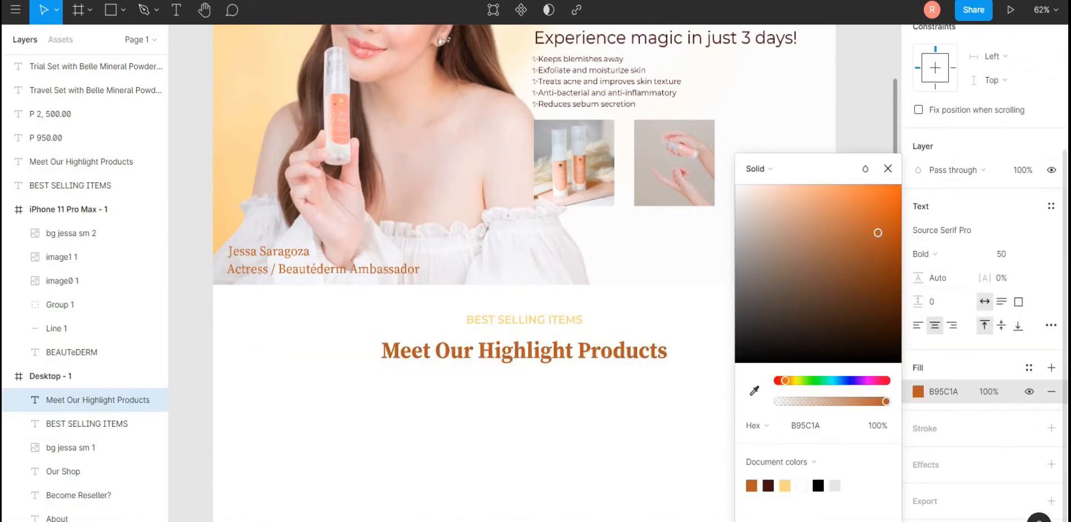
{"action": "left_click", "coordinate": [697, 385]}
{"action": "left_click_drag", "start_coordinate": [524, 351], "coordinate": [524, 346]}
{"action": "key", "text": "Escape"}
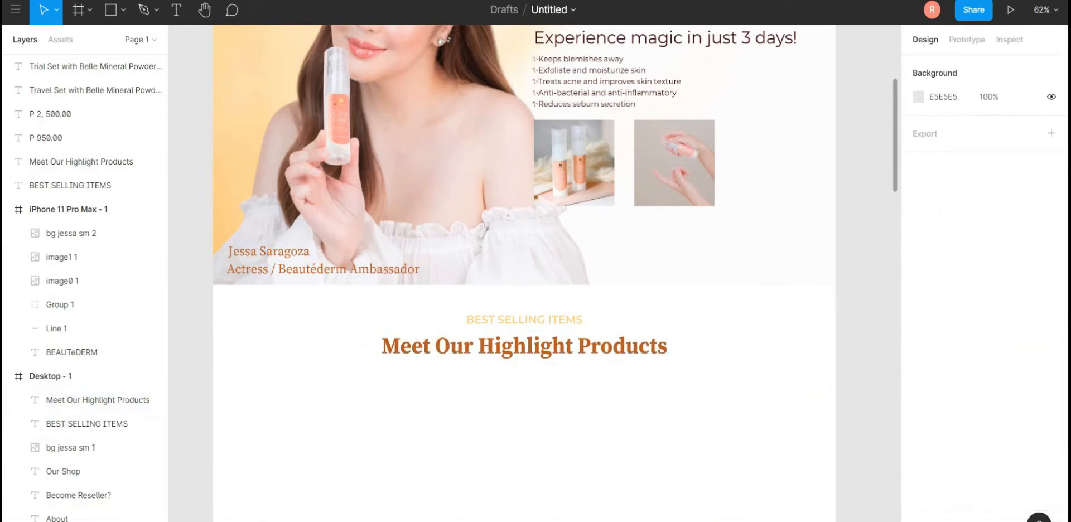
Place the trial set photo with the white jars from the beautederm products folder below the headings as the first product
{"action": "left_click", "coordinate": [123, 9]}
{"action": "left_click", "coordinate": [107, 148]}
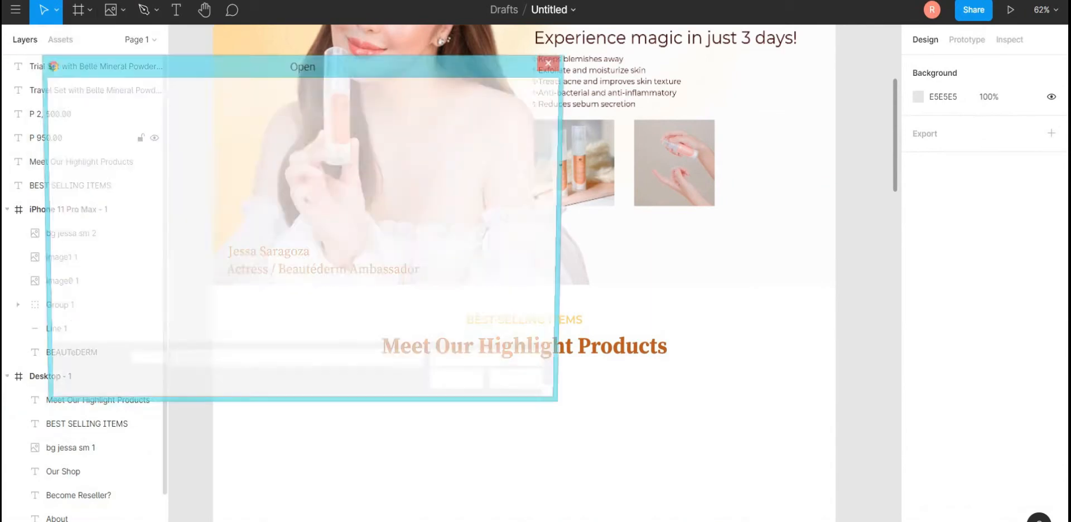
{"action": "double_click", "coordinate": [277, 174]}
{"action": "scroll", "coordinate": [427, 168], "scroll_direction": "down", "scroll_amount": 3}
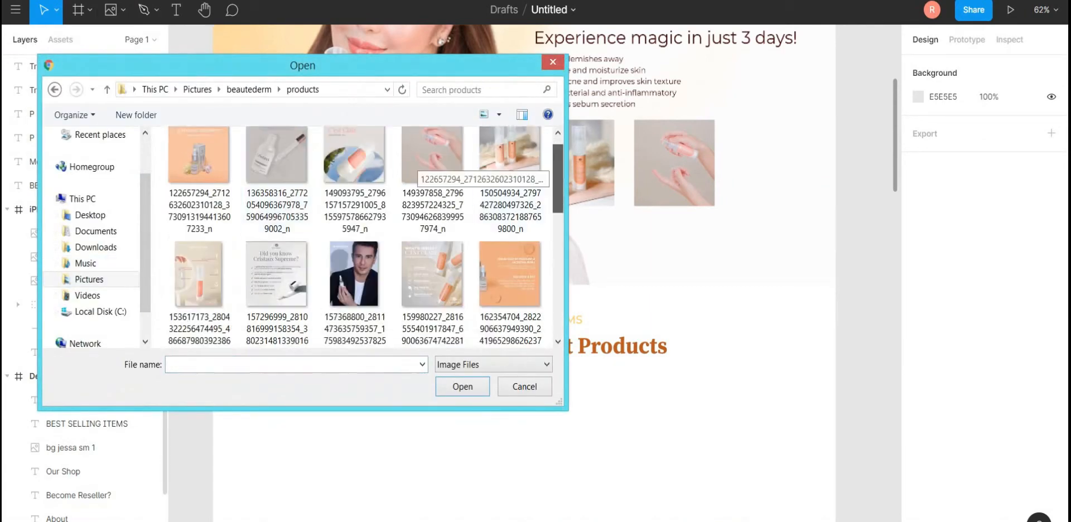
{"action": "double_click", "coordinate": [354, 223]}
{"action": "scroll", "coordinate": [524, 273], "scroll_direction": "down", "scroll_amount": 4}
{"action": "left_click_drag", "start_coordinate": [282, 174], "coordinate": [417, 324]}
Choose the Cristaux serum photo from the beautederm products folder for placement
{"action": "scroll", "coordinate": [418, 324], "scroll_direction": "up", "scroll_amount": 3}
{"action": "scroll", "coordinate": [418, 323], "scroll_direction": "up", "scroll_amount": 3}
{"action": "left_click", "coordinate": [123, 10]}
{"action": "left_click", "coordinate": [108, 148]}
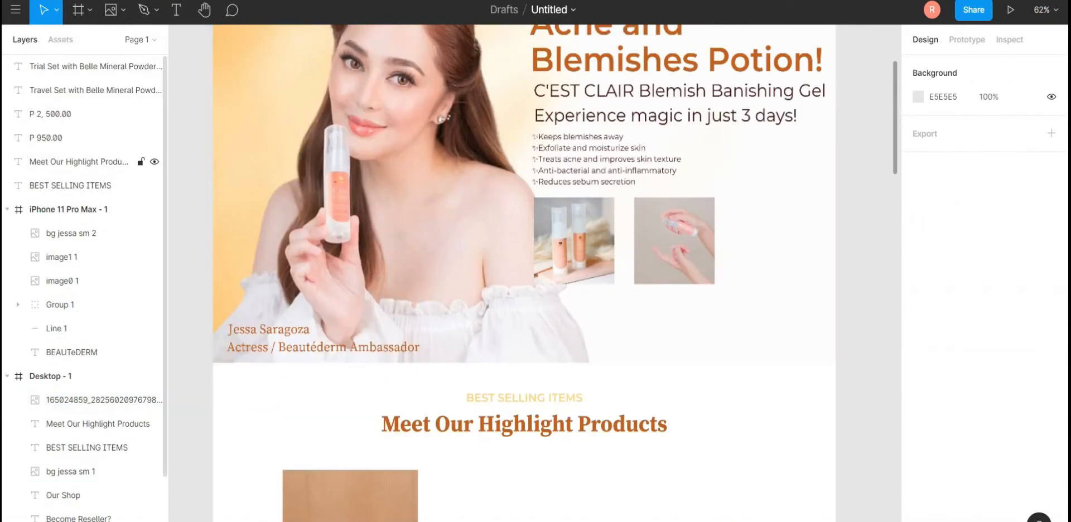
{"action": "scroll", "coordinate": [416, 224], "scroll_direction": "down", "scroll_amount": 2}
{"action": "scroll", "coordinate": [418, 193], "scroll_direction": "up", "scroll_amount": 5}
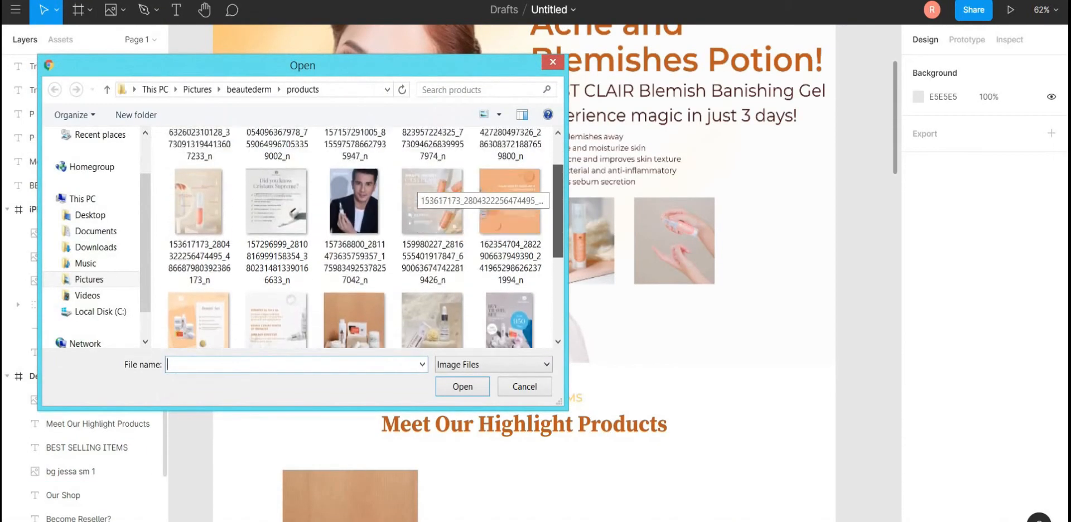
{"action": "scroll", "coordinate": [466, 167], "scroll_direction": "down", "scroll_amount": 5}
{"action": "scroll", "coordinate": [474, 178], "scroll_direction": "up", "scroll_amount": 1}
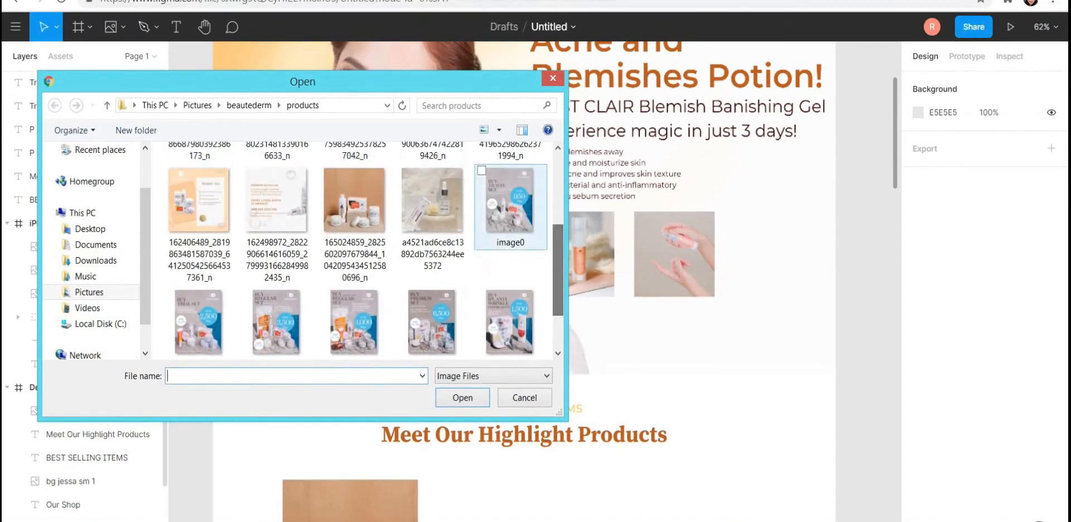
{"action": "double_click", "coordinate": [434, 187]}
Place the Cristaux photo over the trial set photo at matching size and move it beside it, centred beneath the headings
{"action": "scroll", "coordinate": [433, 186], "scroll_direction": "down", "scroll_amount": 1}
{"action": "scroll", "coordinate": [525, 281], "scroll_direction": "down", "scroll_amount": 5}
{"action": "mouse_move", "coordinate": [284, 121]}
{"action": "left_mouse_down"}
{"action": "mouse_move", "coordinate": [418, 267]}
{"action": "mouse_move", "coordinate": [283, 120]}
{"action": "left_mouse_up"}
{"action": "left_click_drag", "start_coordinate": [350, 193], "coordinate": [524, 193]}
{"action": "left_click", "coordinate": [524, 301]}
Place the C'est Clair product photo over the Cristaux photo at about 329 × 322
{"action": "scroll", "coordinate": [525, 301], "scroll_direction": "up", "scroll_amount": 2}
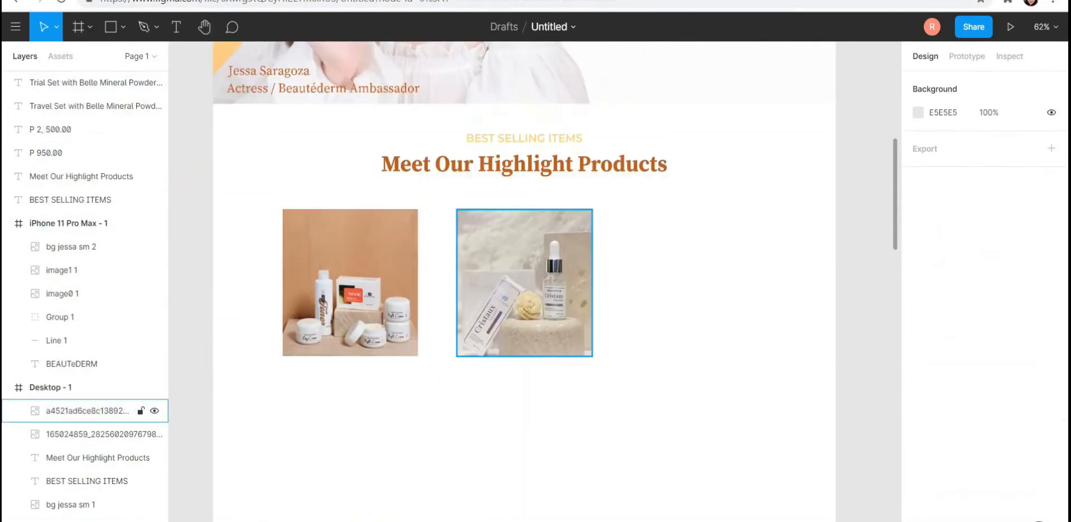
{"action": "left_click", "coordinate": [123, 27]}
{"action": "left_click", "coordinate": [134, 176]}
{"action": "scroll", "coordinate": [424, 207], "scroll_direction": "down", "scroll_amount": 1}
{"action": "double_click", "coordinate": [355, 182]}
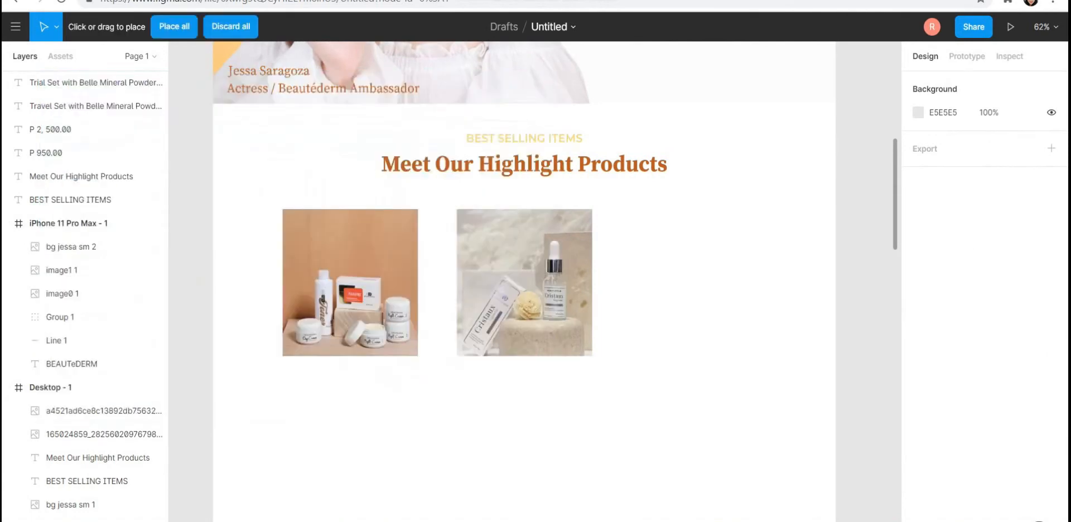
{"action": "left_click_drag", "start_coordinate": [456, 210], "coordinate": [594, 356]}
{"action": "left_click_drag", "start_coordinate": [457, 211], "coordinate": [453, 209]}
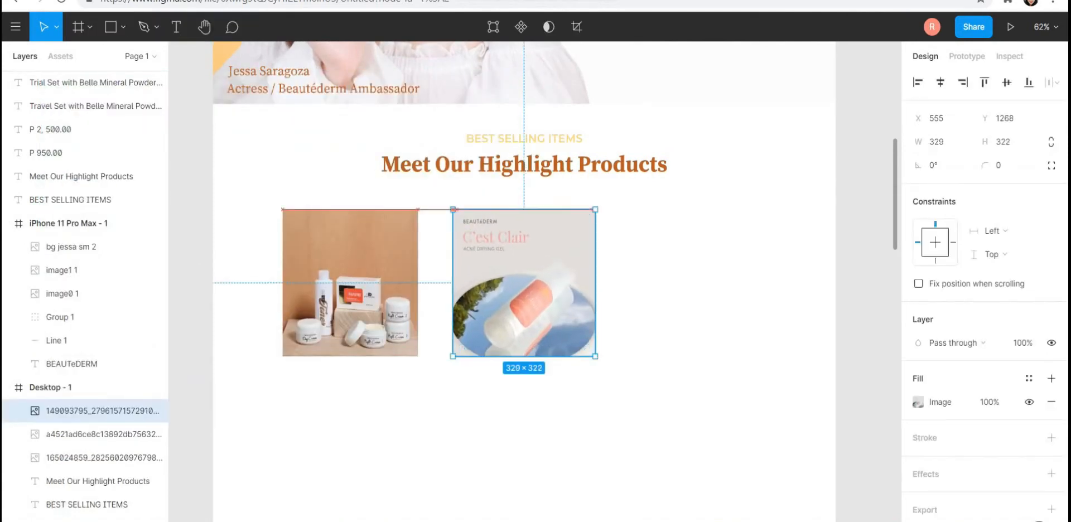
Trim the C'est Clair photo to the Cristaux photo's size and move it over as the third product in the row
{"action": "left_click_drag", "start_coordinate": [594, 356], "coordinate": [593, 356]}
{"action": "left_click_drag", "start_coordinate": [453, 283], "coordinate": [457, 283]}
{"action": "left_click_drag", "start_coordinate": [524, 283], "coordinate": [699, 283]}
{"action": "key", "text": "Escape"}
Add the label Beaute Trial Set below the first product photo in Open Sans, size 30
{"action": "scroll", "coordinate": [525, 282], "scroll_direction": "down", "scroll_amount": 1}
{"action": "left_click", "coordinate": [300, 362]}
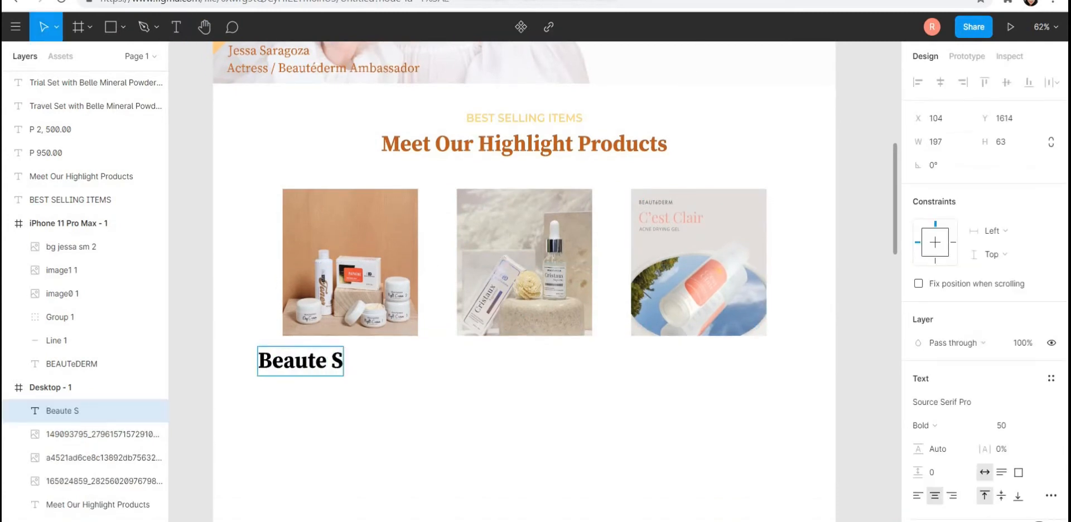
{"action": "key", "text": "Escape"}
{"action": "left_click", "coordinate": [941, 402]}
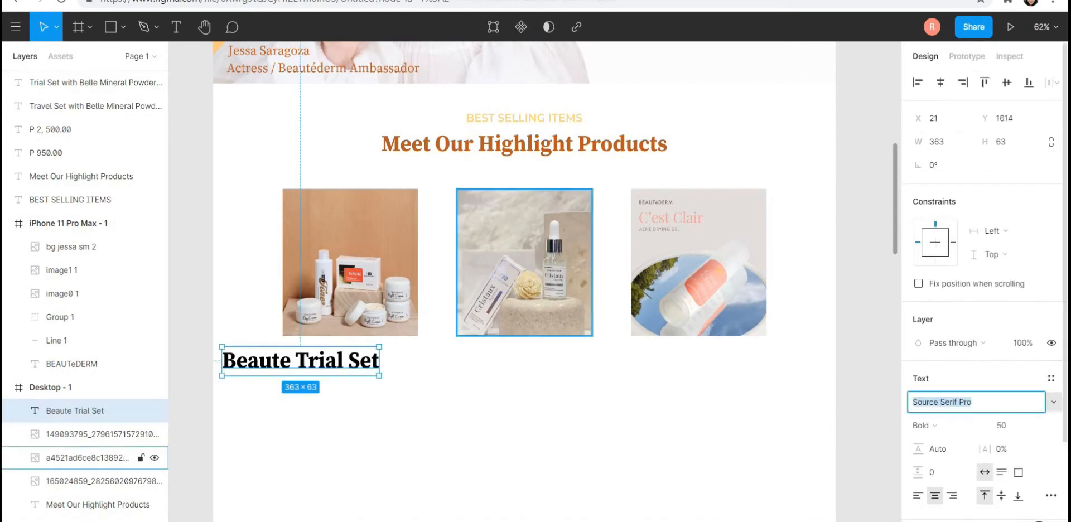
{"action": "type", "text": "Open Sans"}
{"action": "key", "text": "Return"}
{"action": "left_click", "coordinate": [1008, 425]}
{"action": "type", "text": "30"}
{"action": "key", "text": "Return"}
{"action": "key", "text": "Escape"}
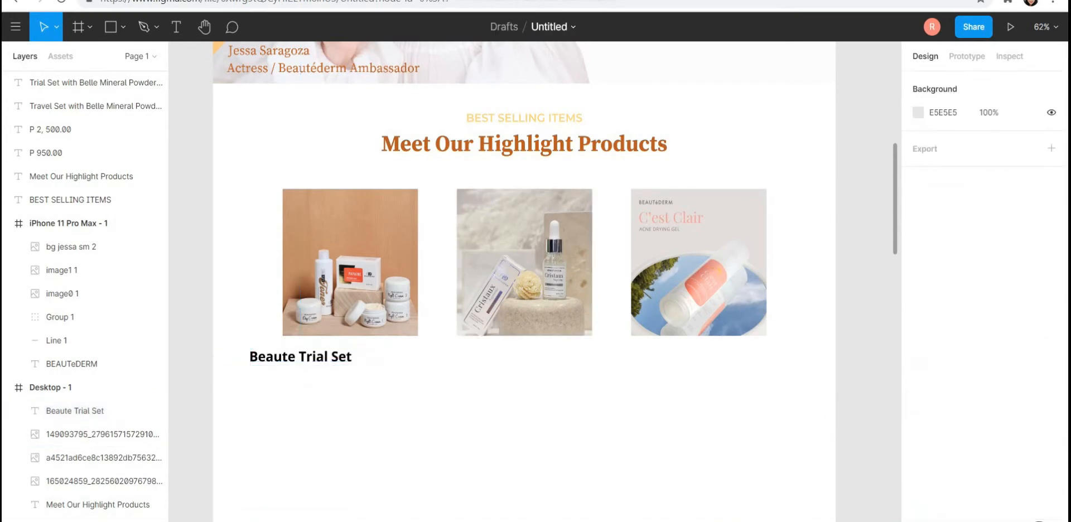
Move the Beaute Trial Set label directly beneath its photo and set its weight to Regular
{"action": "left_click_drag", "start_coordinate": [300, 356], "coordinate": [334, 352]}
{"action": "key", "text": "Escape"}
{"action": "left_click", "coordinate": [333, 353]}
{"action": "left_click", "coordinate": [925, 426]}
{"action": "left_click", "coordinate": [944, 390]}
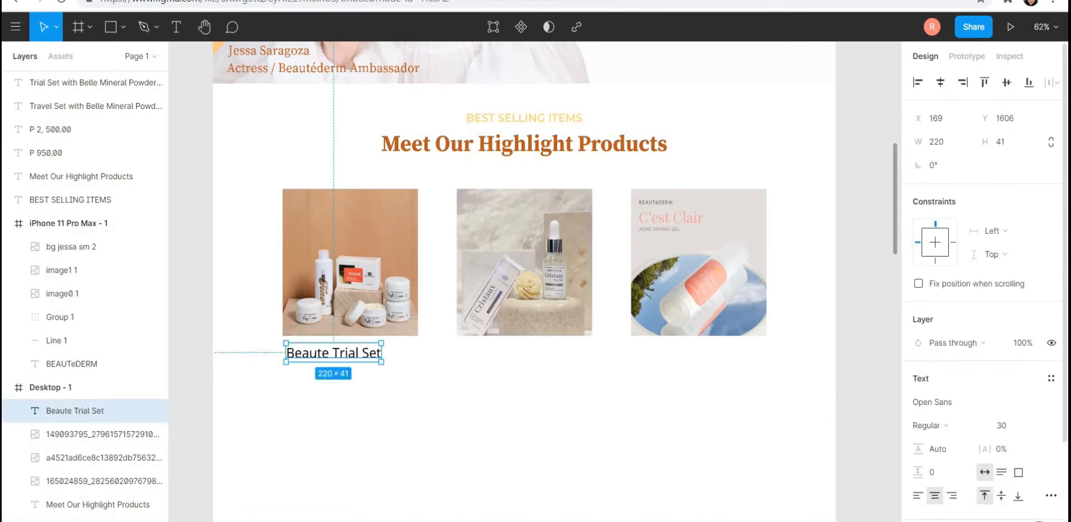
Copy the label beneath the other two product photos and reword the middle one to Cristaux Supreme, aligned with its photo
{"action": "left_click_drag", "start_coordinate": [330, 352], "coordinate": [505, 352]}
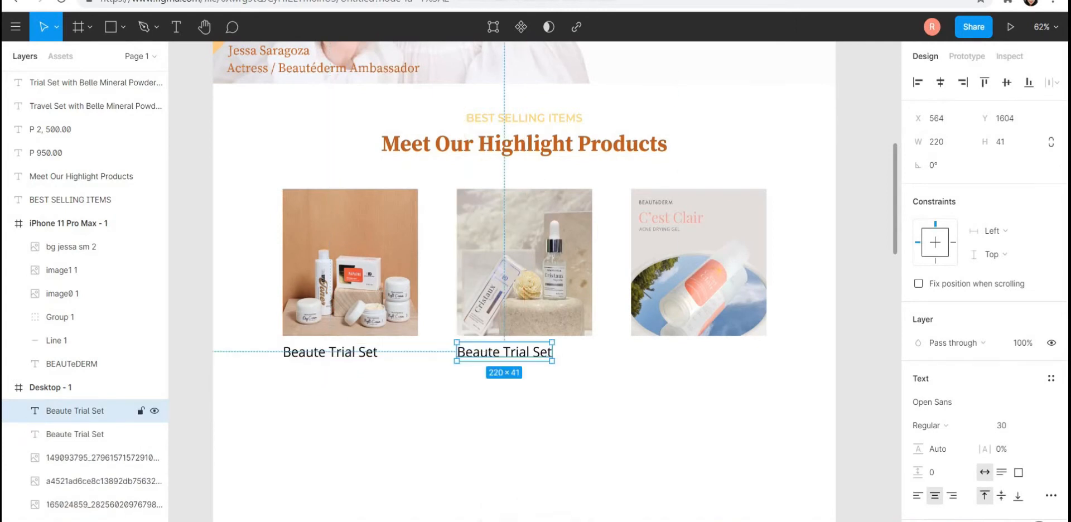
{"action": "key", "text": "ctrl+d"}
{"action": "double_click", "coordinate": [504, 352]}
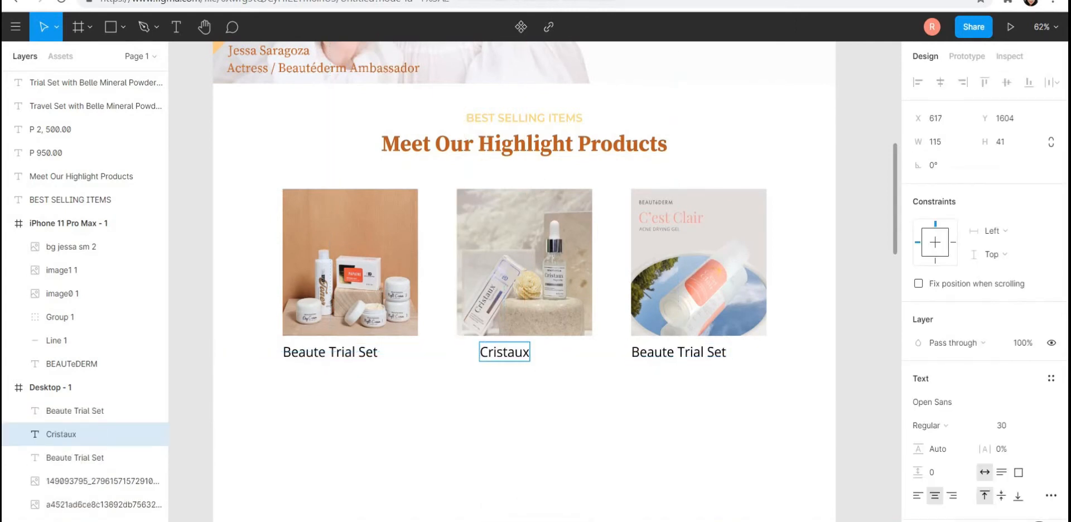
{"action": "type", "text": "Cristaux Supreme"}
{"action": "key", "text": "Escape"}
{"action": "left_click_drag", "start_coordinate": [505, 352], "coordinate": [511, 352]}
{"action": "key", "text": "Escape"}
Reword the label beneath the third product photo to C'est Clair
{"action": "double_click", "coordinate": [679, 352]}
{"action": "type", "text": "C"}
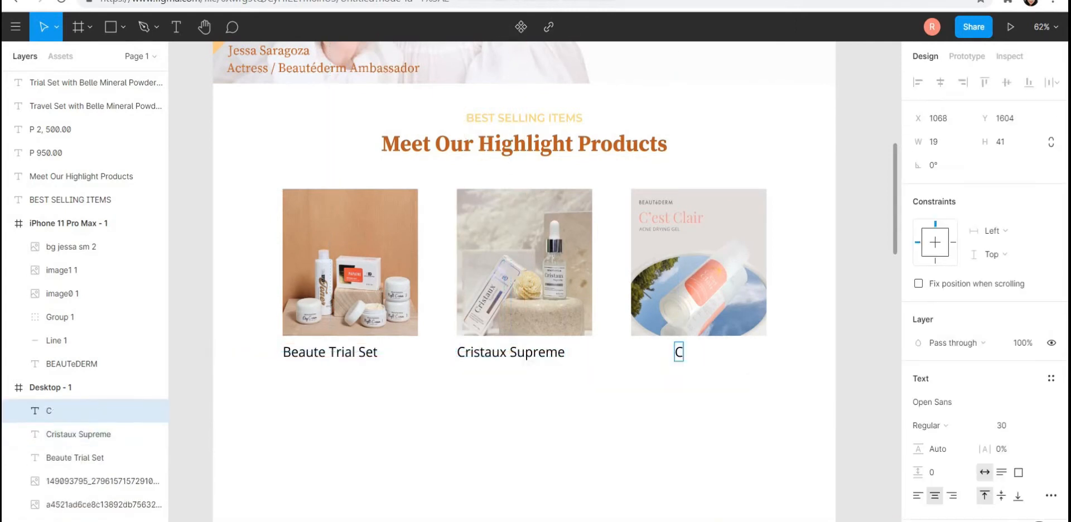
{"action": "type", "text": "'est Clair"}
{"action": "key", "text": "Escape"}
{"action": "key", "text": "Escape"}
Align the C'est Clair label with the third photo's edge and set all three product labels to size 25
{"action": "left_click_drag", "start_coordinate": [692, 352], "coordinate": [659, 352]}
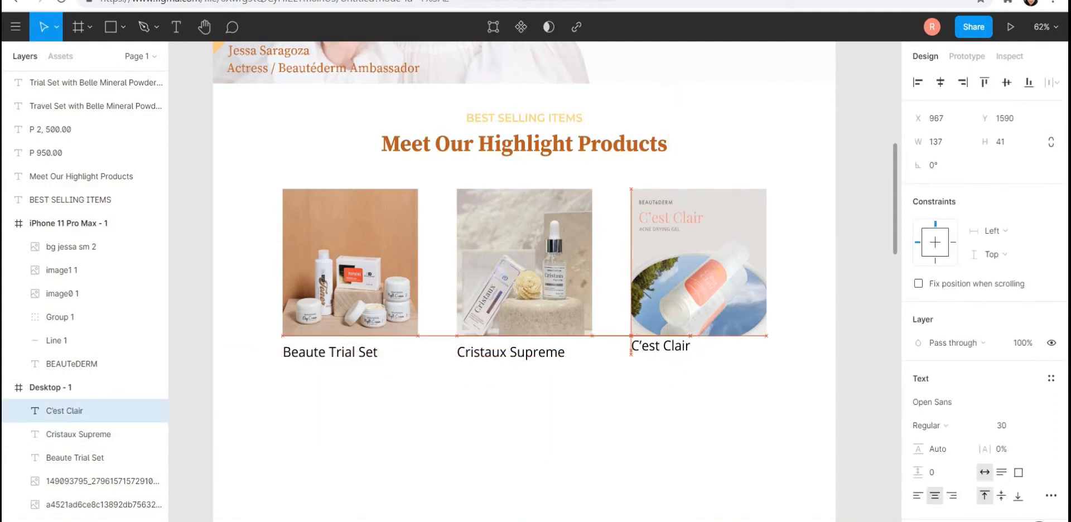
{"action": "key", "text": "Escape"}
{"action": "left_click", "coordinate": [295, 373]}
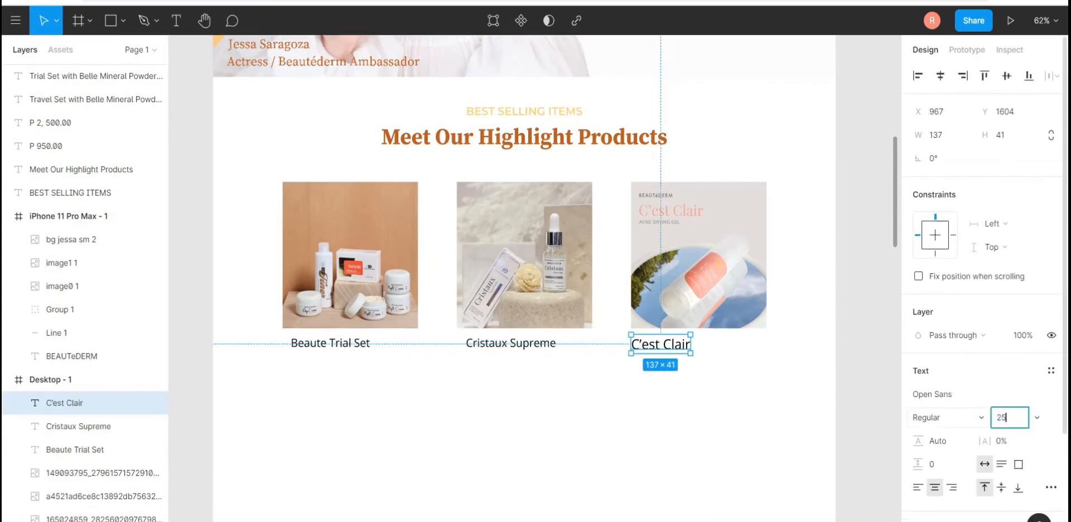
{"action": "key", "text": "Escape"}
Add the price P 3600 beneath the Beaute Trial Set label and a copy beside it reworded to P 2500
{"action": "left_click", "coordinate": [330, 349]}
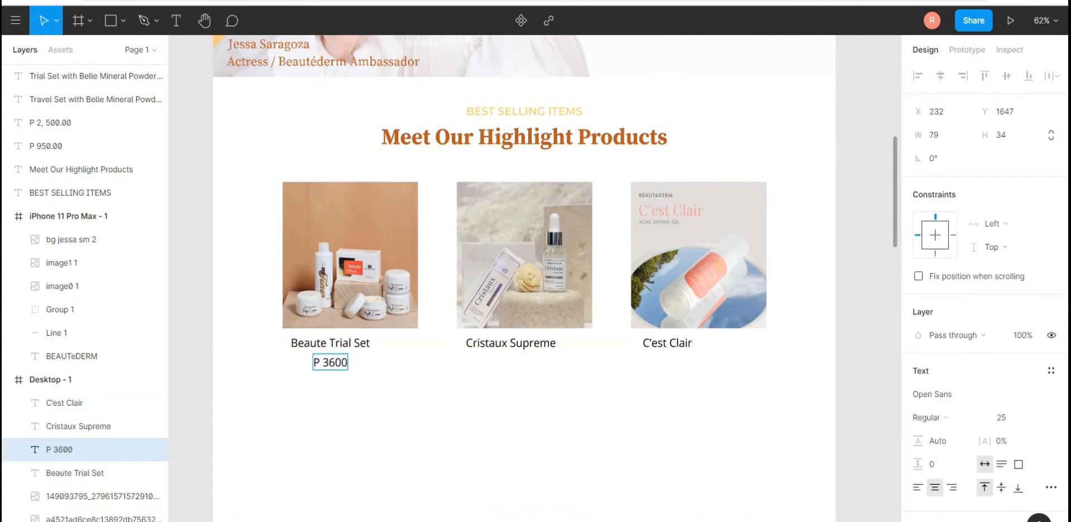
{"action": "left_click_drag", "start_coordinate": [330, 363], "coordinate": [308, 357]}
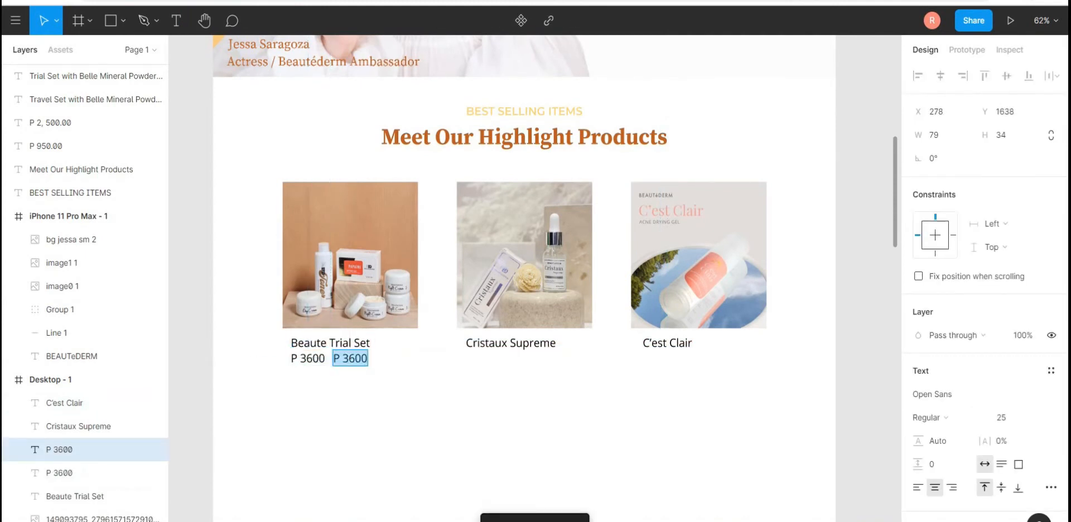
Strike through the P 3600 price with a horizontal black line about 85 long and 3 thick
{"action": "left_click", "coordinate": [124, 20]}
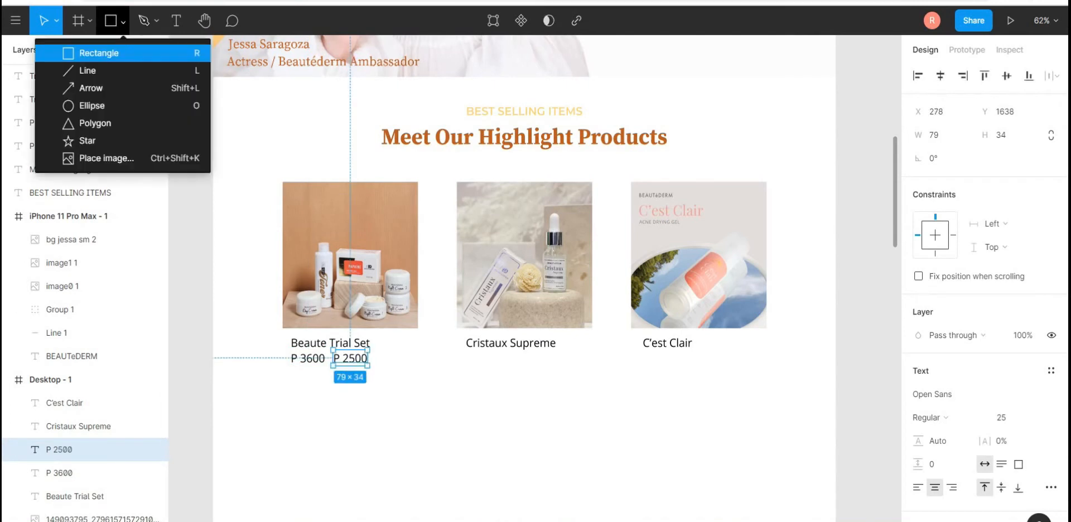
{"action": "left_click", "coordinate": [95, 69]}
{"action": "left_click_drag", "start_coordinate": [288, 358], "coordinate": [325, 358]}
{"action": "key", "text": "Escape"}
{"action": "left_click", "coordinate": [57, 403]}
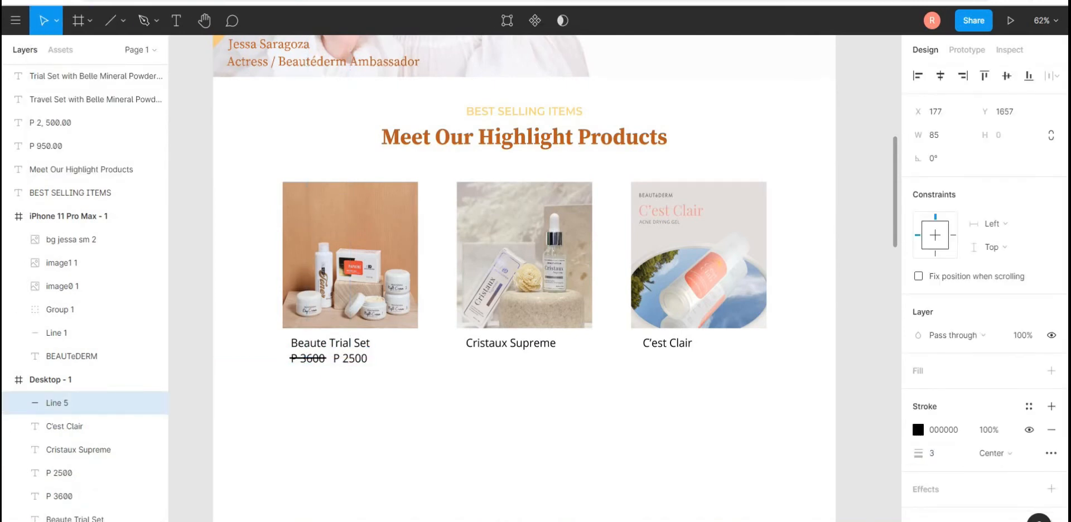
{"action": "key", "text": "Escape"}
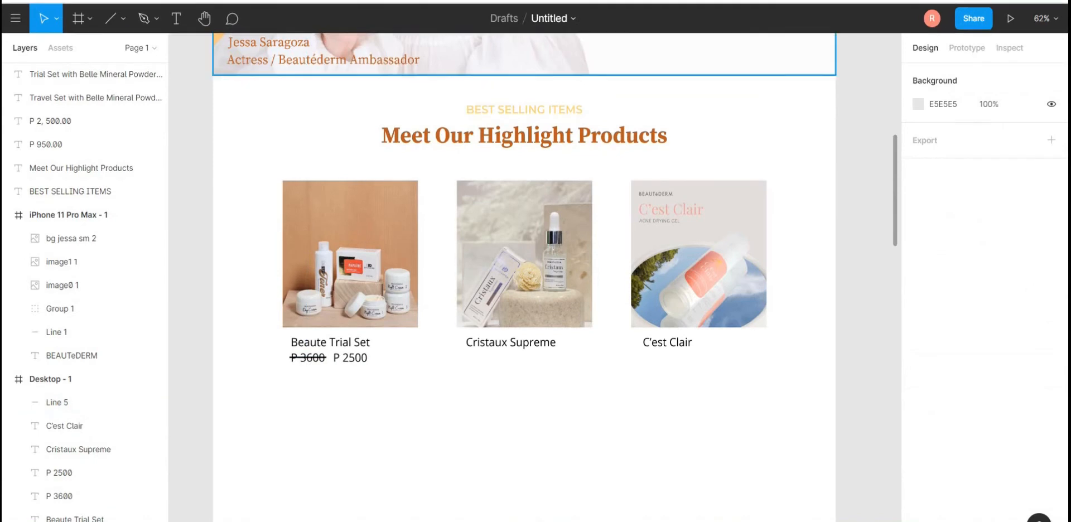
Move the strikethrough line off the P 3600 price and set that price's text size to 20
{"action": "left_click_drag", "start_coordinate": [281, 368], "coordinate": [308, 391]}
{"action": "left_click", "coordinate": [930, 418]}
{"action": "left_click", "coordinate": [1003, 418]}
{"action": "type", "text": "20"}
{"action": "key", "text": "Return"}
{"action": "key", "text": "Escape"}
Shorten the strikethrough line to 66 and place it back across the P 3600 price
{"action": "left_click", "coordinate": [307, 355]}
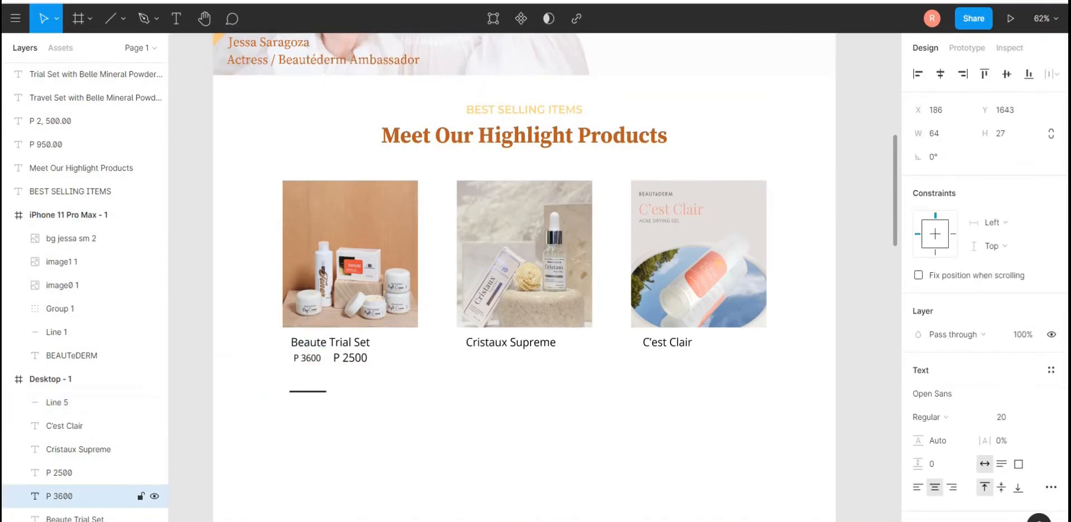
{"action": "left_click", "coordinate": [308, 392]}
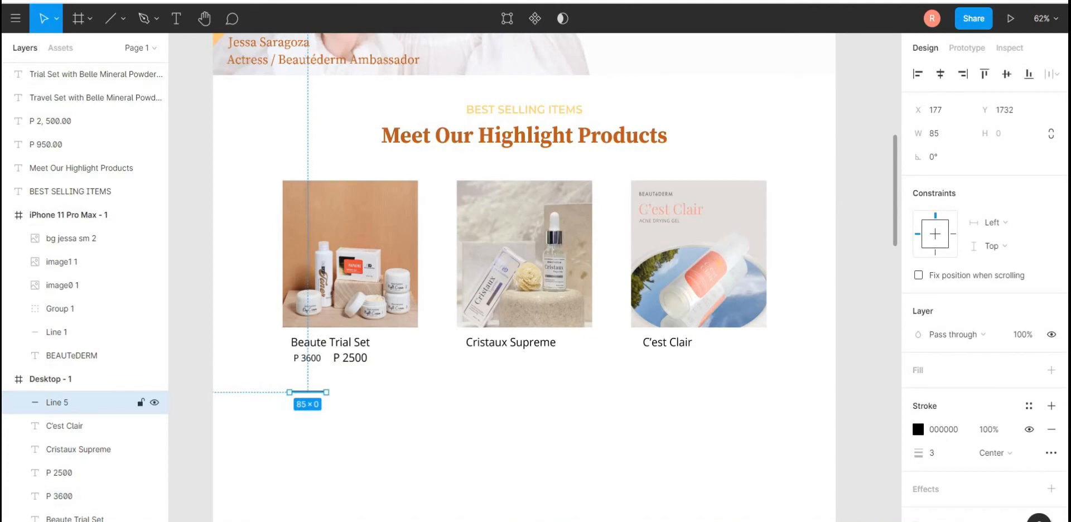
{"action": "scroll", "coordinate": [336, 391], "scroll_direction": "up", "scroll_amount": 3}
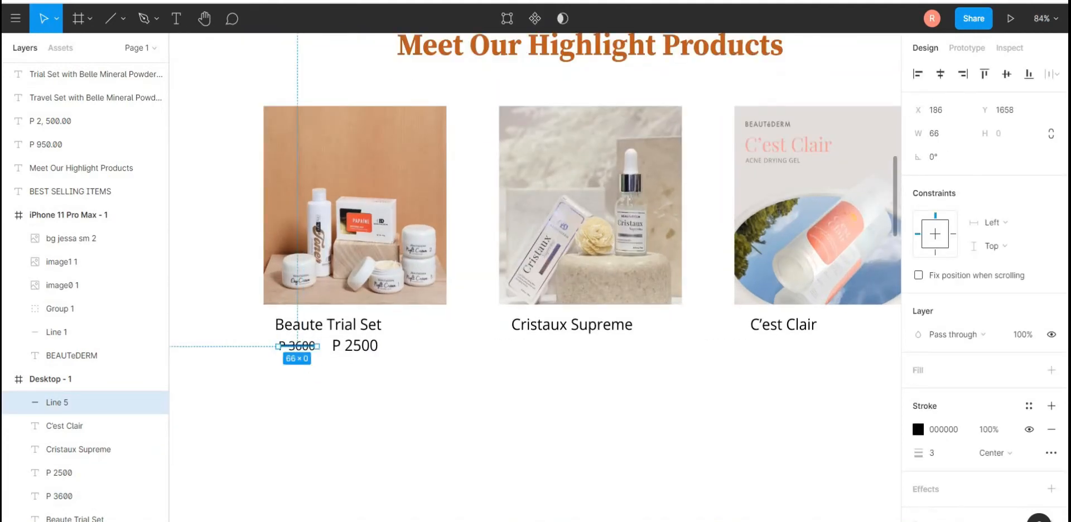
Set the P 2500 price to SemiBold and colour it the same brown-orange as the section heading
{"action": "left_click", "coordinate": [355, 346]}
{"action": "scroll", "coordinate": [984, 335], "scroll_direction": "down", "scroll_amount": 3}
{"action": "left_click", "coordinate": [965, 407]}
{"action": "key", "text": "Escape"}
{"action": "left_click", "coordinate": [355, 345]}
{"action": "left_click", "coordinate": [944, 416]}
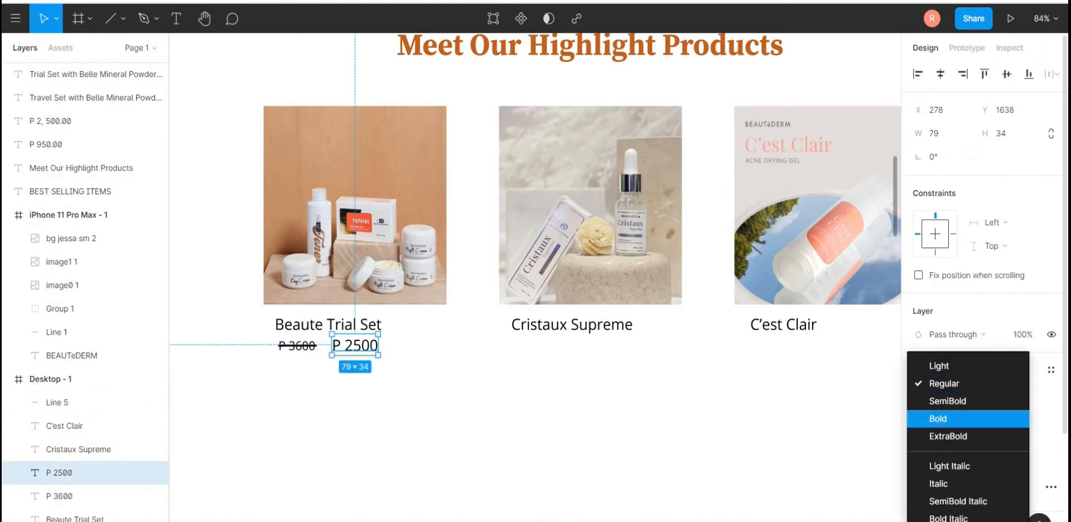
{"action": "left_click", "coordinate": [947, 402]}
{"action": "scroll", "coordinate": [960, 341], "scroll_direction": "down", "scroll_amount": 3}
{"action": "left_click", "coordinate": [918, 407]}
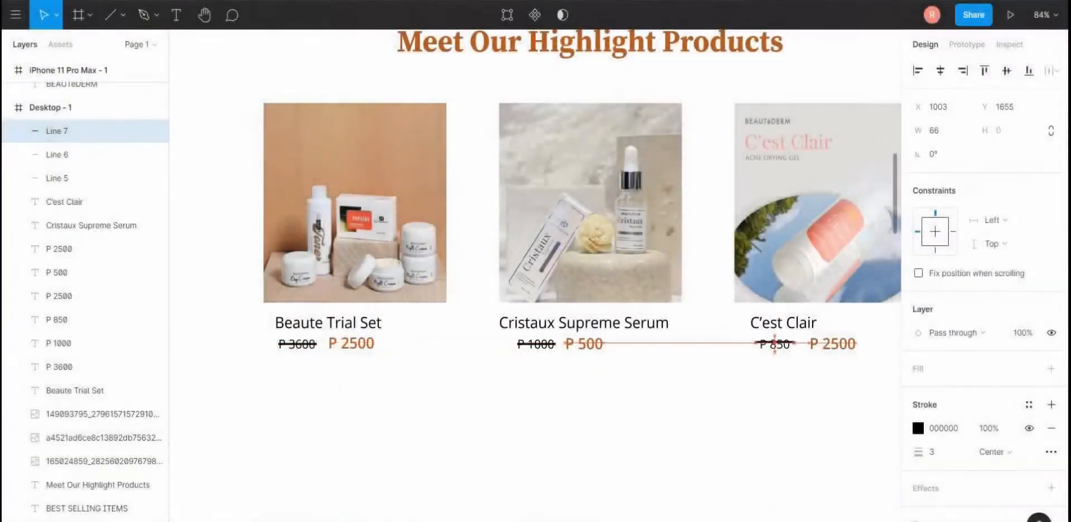
Change the discounted price beneath C'est Clair to P 425
{"action": "key", "text": "Escape"}
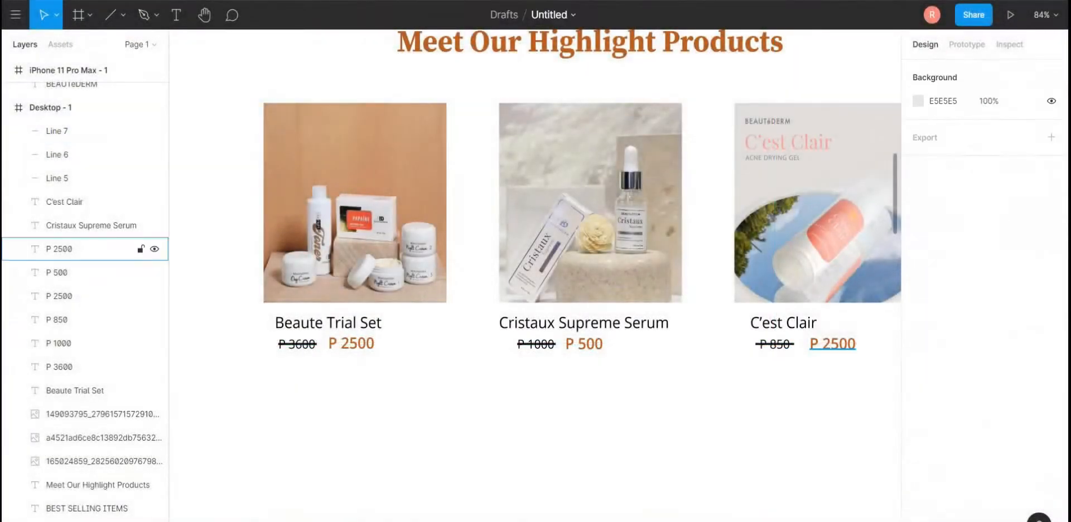
{"action": "double_click", "coordinate": [833, 344]}
{"action": "left_click", "coordinate": [853, 344]}
{"action": "key", "text": "BackSpace"}
{"action": "key", "text": "Escape"}
{"action": "scroll", "coordinate": [535, 276], "scroll_direction": "down", "scroll_amount": 4}
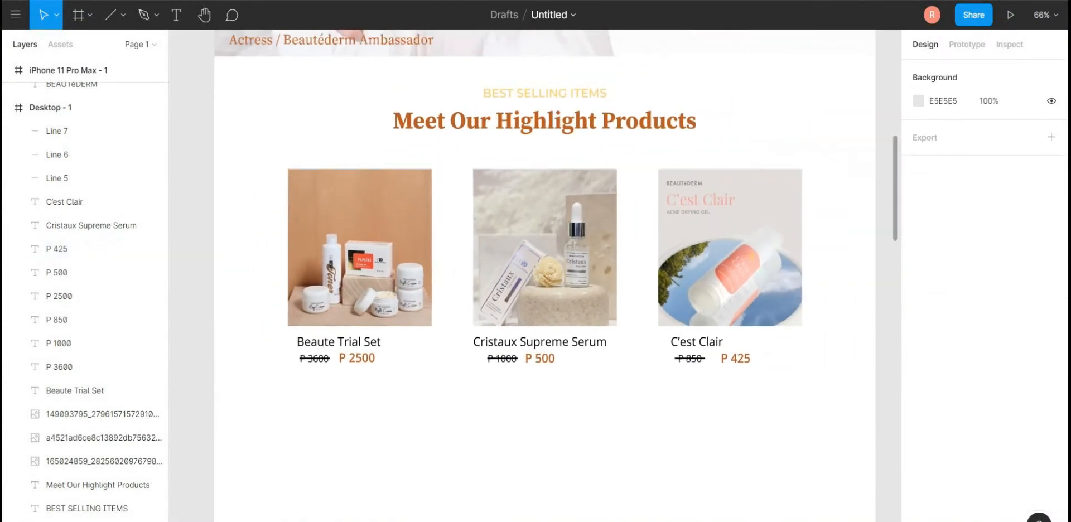
Draw a rectangle about 314 by 497 over the Beaute Trial Set product, send it to the back and fit it as a card
{"action": "scroll", "coordinate": [534, 276], "scroll_direction": "right", "scroll_amount": 3}
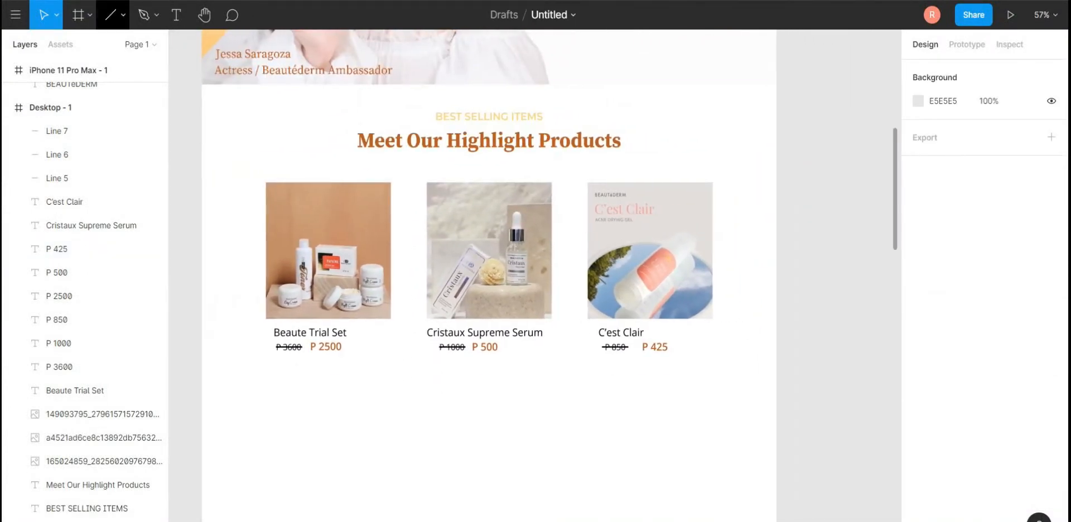
{"action": "left_click", "coordinate": [124, 15]}
{"action": "left_click", "coordinate": [84, 46]}
{"action": "left_click_drag", "start_coordinate": [266, 178], "coordinate": [396, 394]}
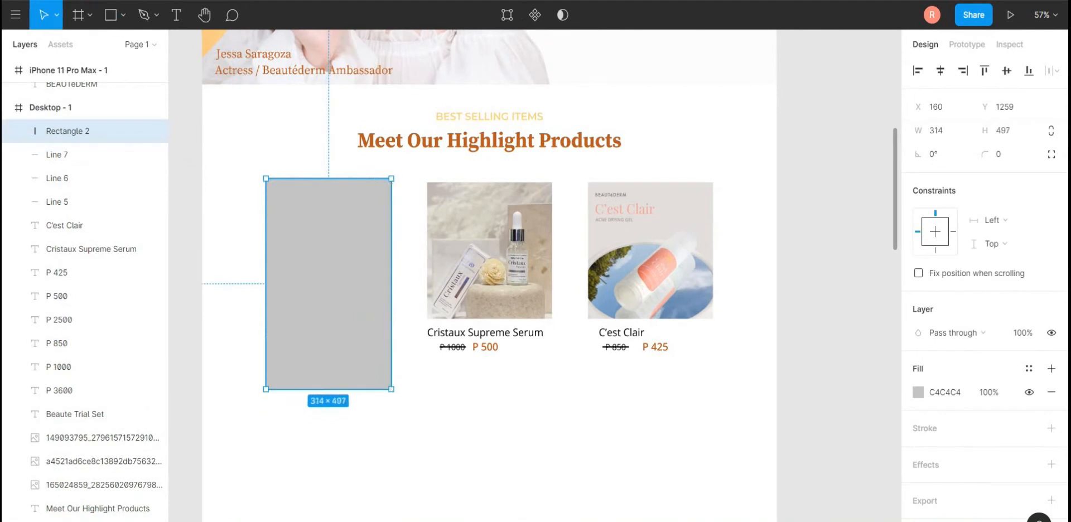
{"action": "right_click", "coordinate": [348, 273]}
{"action": "left_click", "coordinate": [380, 244]}
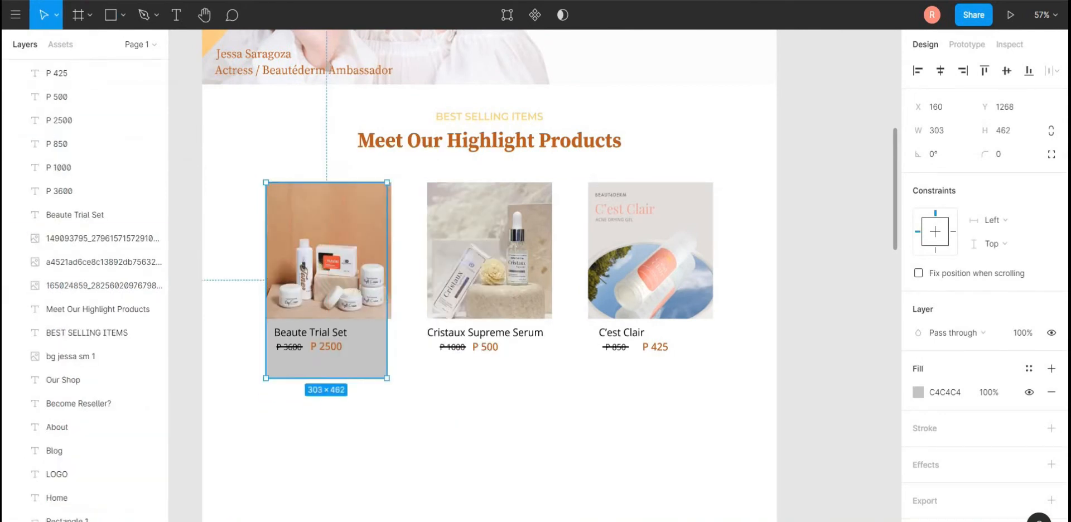
{"action": "key", "text": "Escape"}
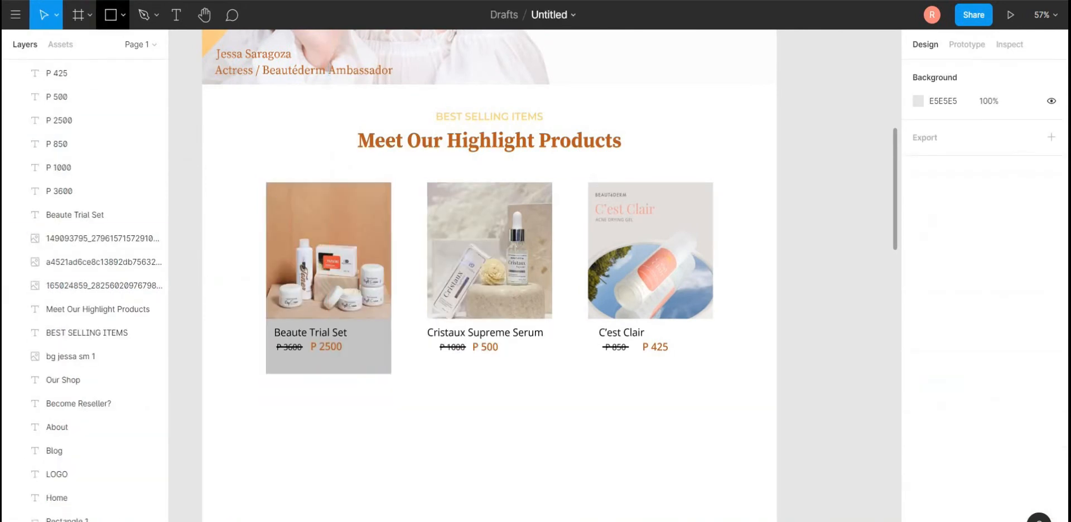
Draw a 1440 by 738 rectangle across the whole best-selling section and send it to the back
{"action": "mouse_move", "coordinate": [202, 83]}
{"action": "left_mouse_down"}
{"action": "mouse_move", "coordinate": [777, 447]}
{"action": "mouse_move", "coordinate": [777, 397]}
{"action": "left_mouse_up"}
{"action": "right_click", "coordinate": [658, 147]}
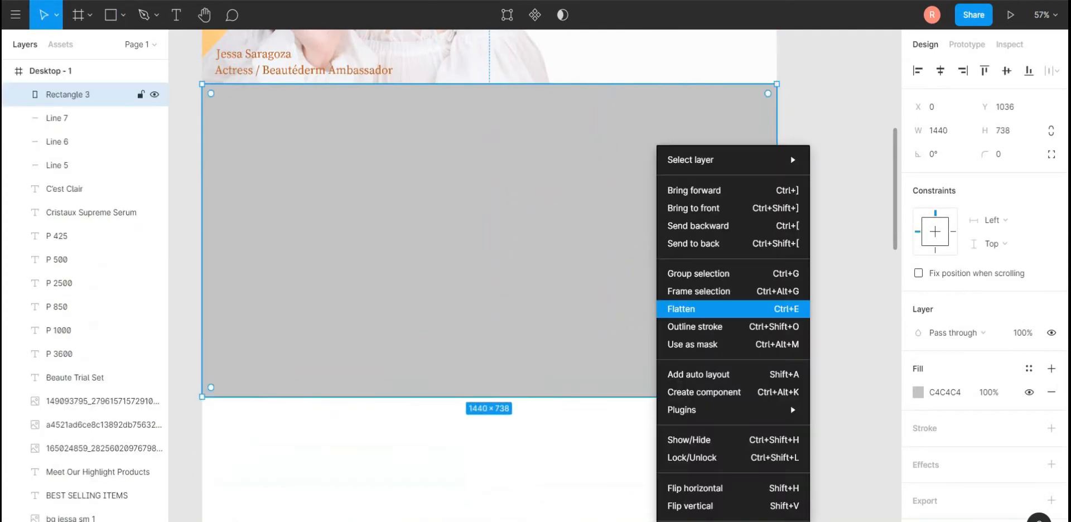
{"action": "left_click", "coordinate": [693, 243]}
Fill the section's background rectangle with F3DCB3 at 10% opacity
{"action": "left_click", "coordinate": [917, 392]}
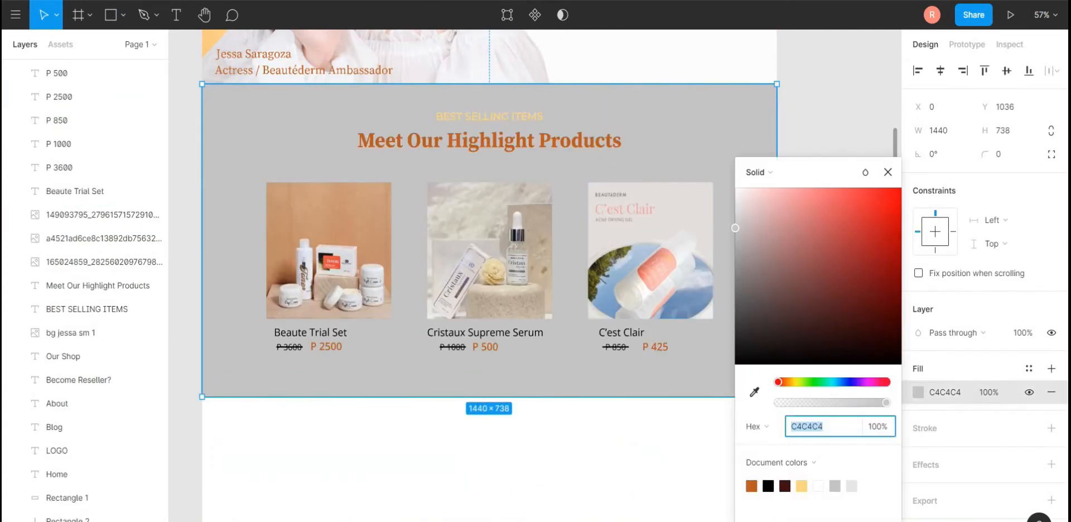
{"action": "left_click_drag", "start_coordinate": [735, 228], "coordinate": [736, 205]}
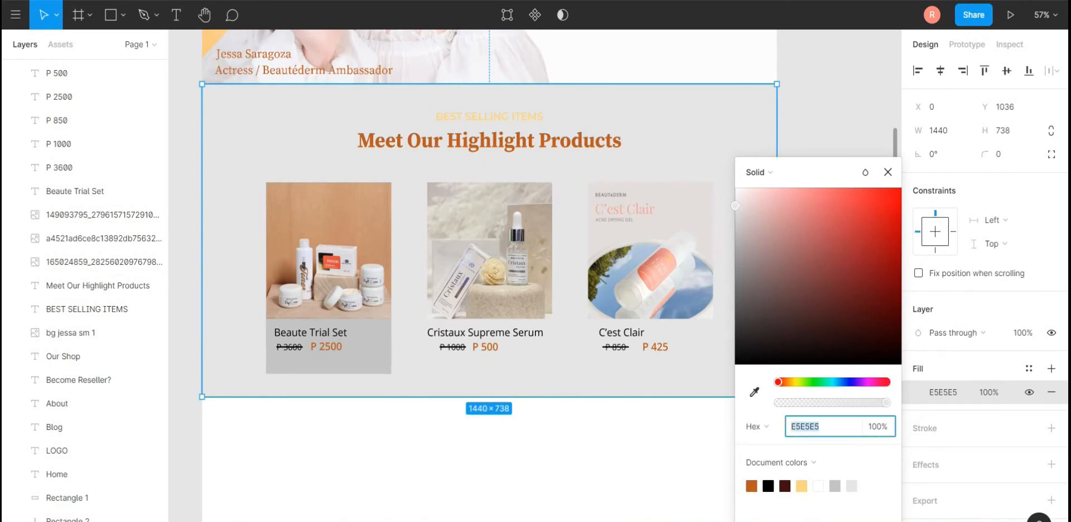
{"action": "key", "text": "Return"}
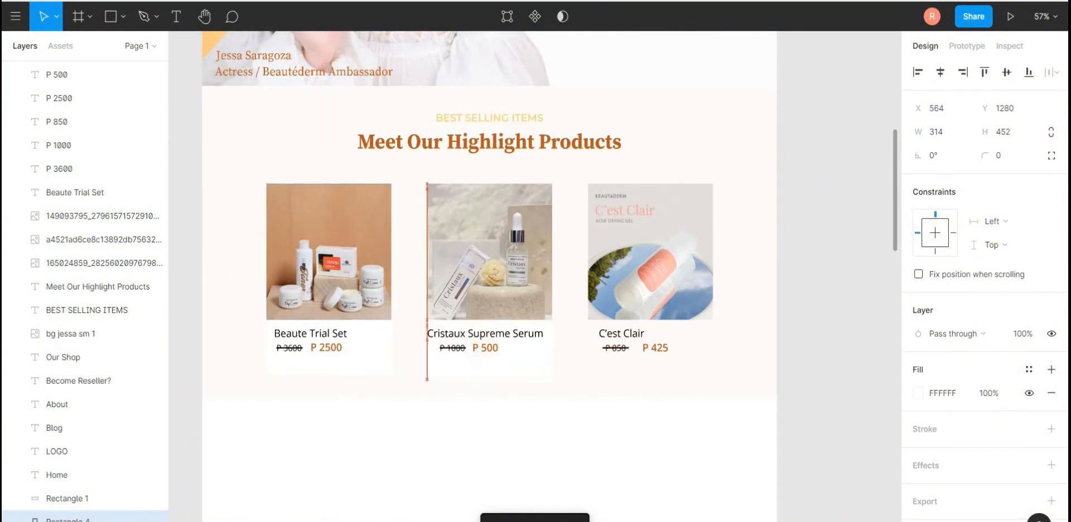
Place white card copies behind the Cristaux Supreme Serum and C'est Clair products and extend the section background to 802 high
{"action": "left_click_drag", "start_coordinate": [489, 284], "coordinate": [485, 279]}
{"action": "key", "text": "Escape"}
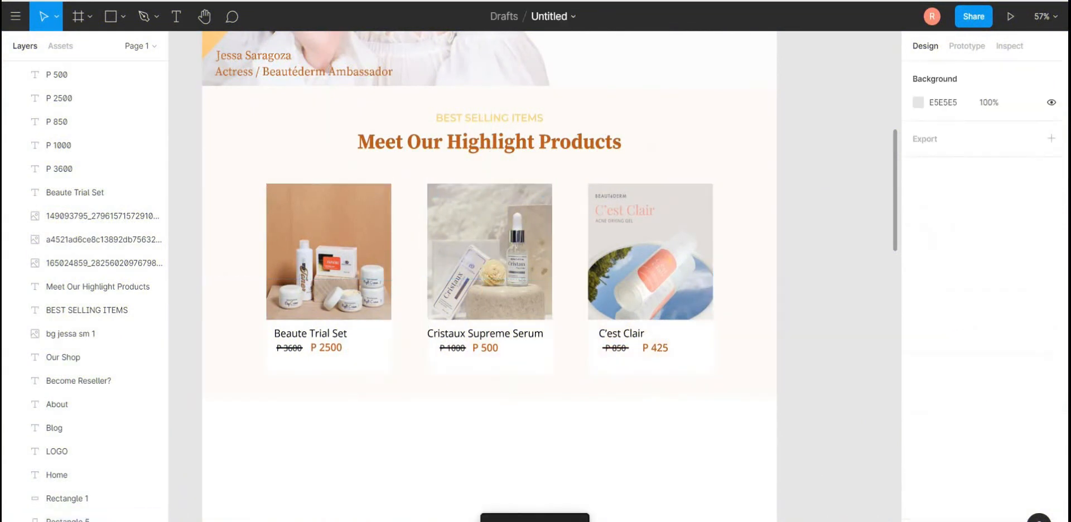
{"action": "left_click", "coordinate": [742, 385]}
{"action": "left_click_drag", "start_coordinate": [776, 399], "coordinate": [776, 425]}
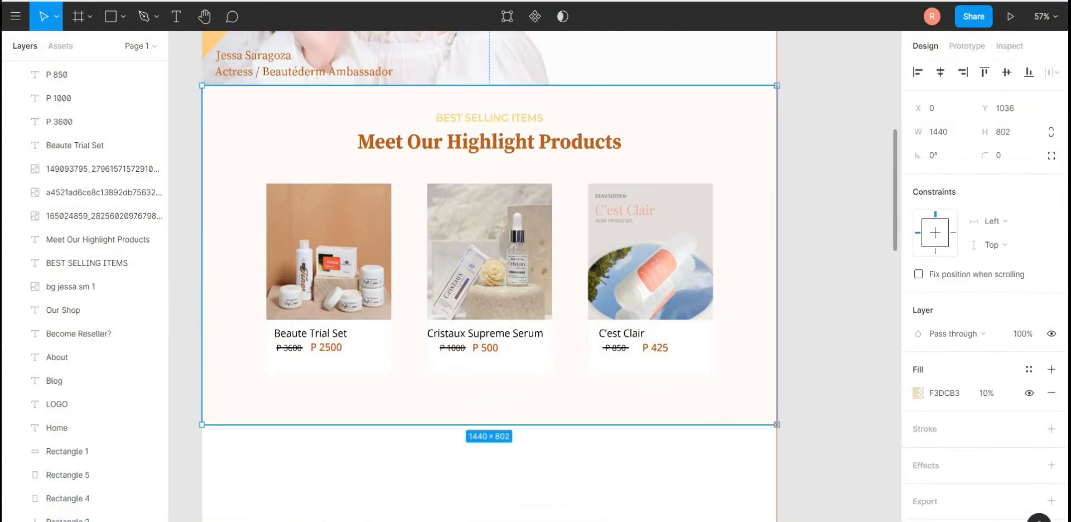
{"action": "key", "text": "Escape"}
Draw a button rectangle beneath the product cards, centred in the section
{"action": "key", "text": "r"}
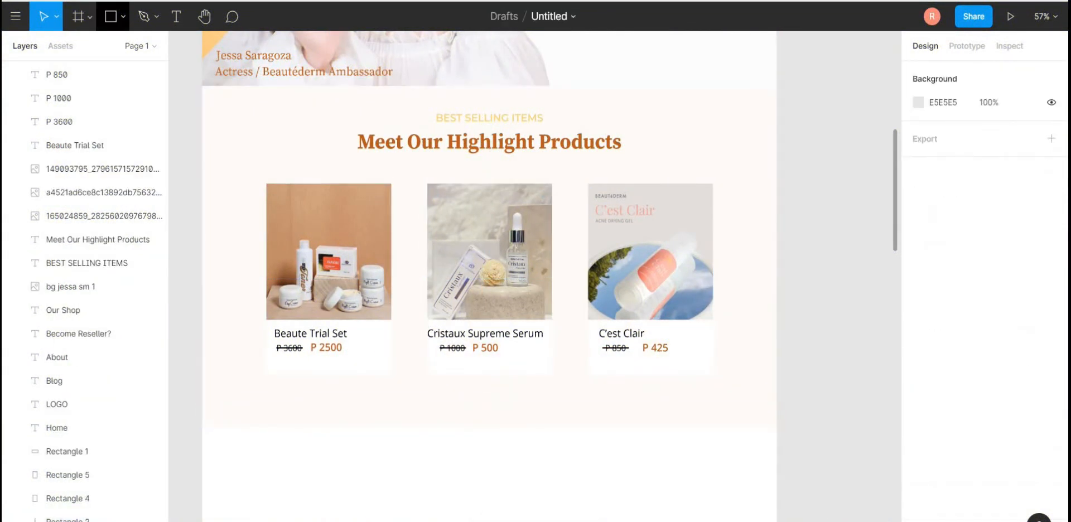
{"action": "left_click_drag", "start_coordinate": [437, 395], "coordinate": [553, 436]}
{"action": "left_click_drag", "start_coordinate": [495, 415], "coordinate": [490, 415]}
{"action": "key", "text": "Escape"}
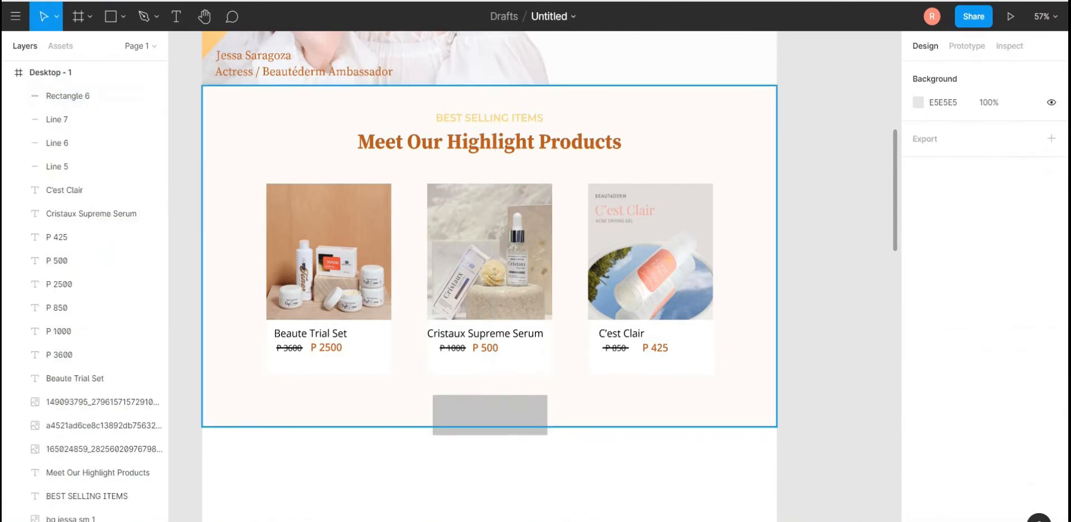
Extend the section background downward to a height of 868
{"action": "left_click", "coordinate": [742, 402]}
{"action": "left_click_drag", "start_coordinate": [776, 427], "coordinate": [785, 453]}
{"action": "key", "text": "Escape"}
Make the button rectangle 396 by 86 with a yellow fill and add the text VIEW MORE PRODUCTS on it
{"action": "scroll", "coordinate": [489, 273], "scroll_direction": "up", "scroll_amount": 1}
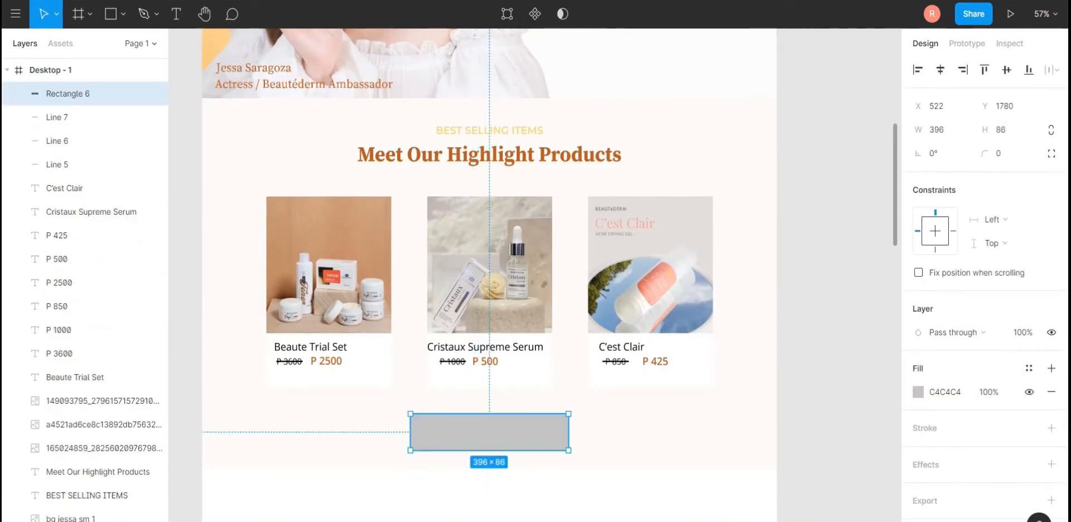
{"action": "left_click", "coordinate": [918, 392]}
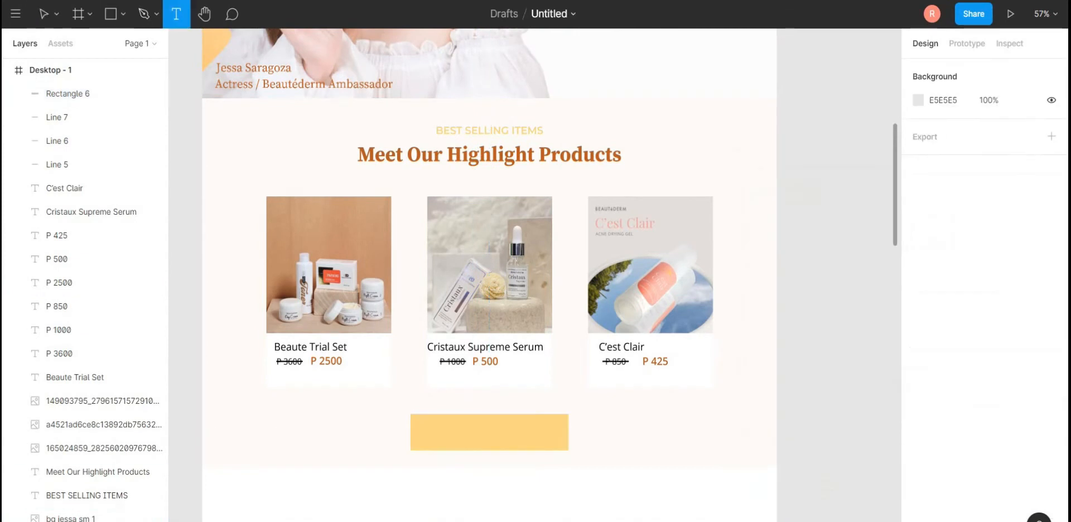
{"action": "left_click", "coordinate": [444, 442]}
{"action": "type", "text": "VIEW MORE PRODUCTS"}
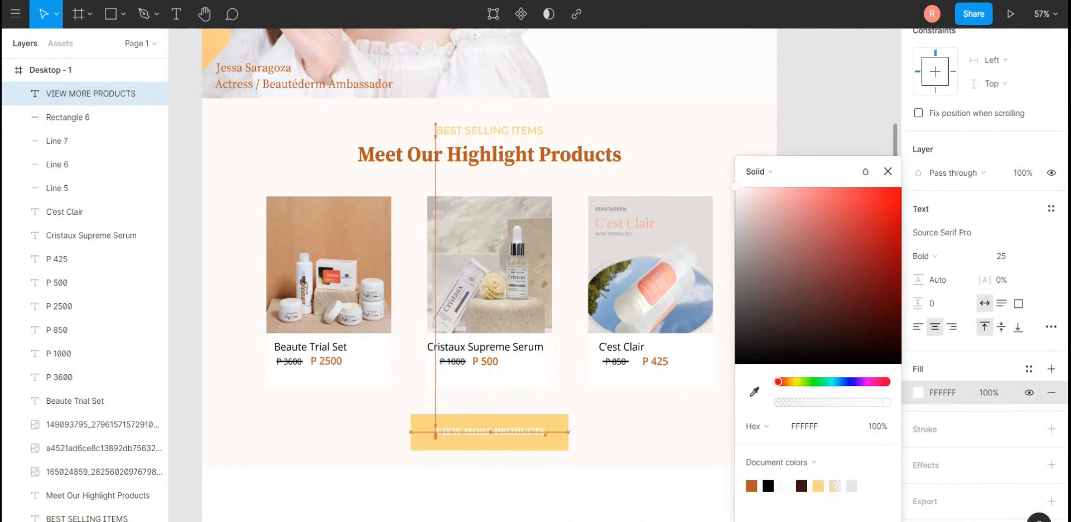
Enlarge the white VIEW MORE PRODUCTS button label to size 27
{"action": "left_click", "coordinate": [1002, 256]}
{"action": "key", "text": "Up"}
{"action": "key", "text": "Up"}
{"action": "left_click", "coordinate": [669, 413]}
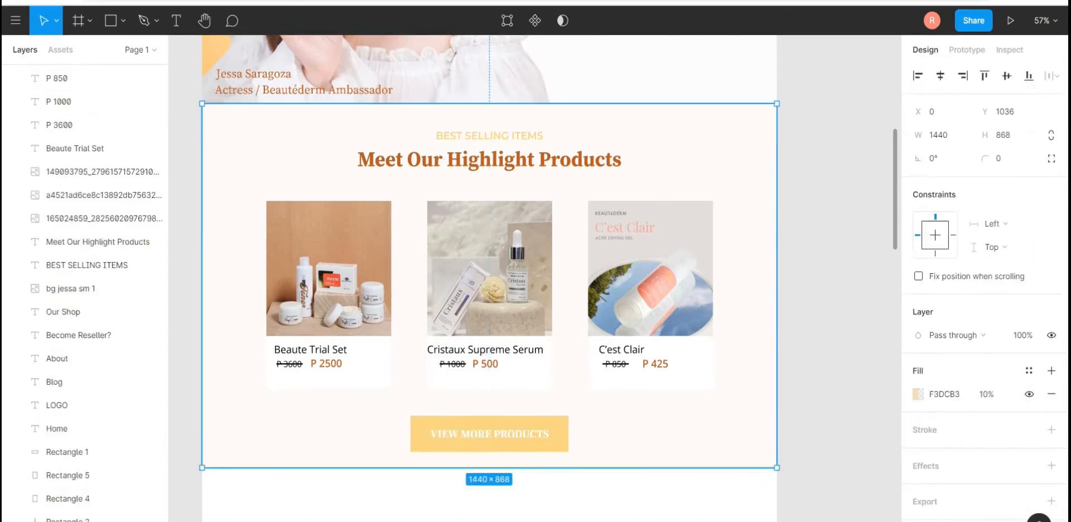
Round the corners of the VIEW MORE PRODUCTS button
{"action": "scroll", "coordinate": [564, 449], "scroll_direction": "up", "scroll_amount": 3}
{"action": "left_click", "coordinate": [555, 391]}
{"action": "scroll", "coordinate": [554, 389], "scroll_direction": "up", "scroll_amount": 2}
{"action": "left_click_drag", "start_coordinate": [570, 382], "coordinate": [565, 385]}
{"action": "left_click", "coordinate": [608, 357]}
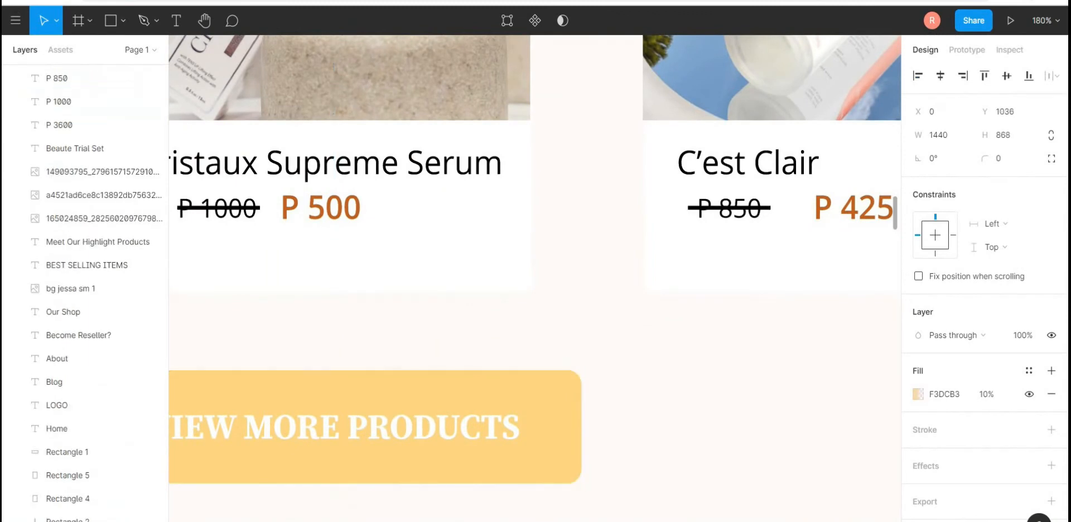
{"action": "scroll", "coordinate": [433, 313], "scroll_direction": "down", "scroll_amount": 4}
{"action": "scroll", "coordinate": [535, 279], "scroll_direction": "left", "scroll_amount": 2}
{"action": "scroll", "coordinate": [556, 447], "scroll_direction": "down", "scroll_amount": 2}
{"action": "key", "text": "Escape"}
{"action": "scroll", "coordinate": [535, 279], "scroll_direction": "up", "scroll_amount": 1}
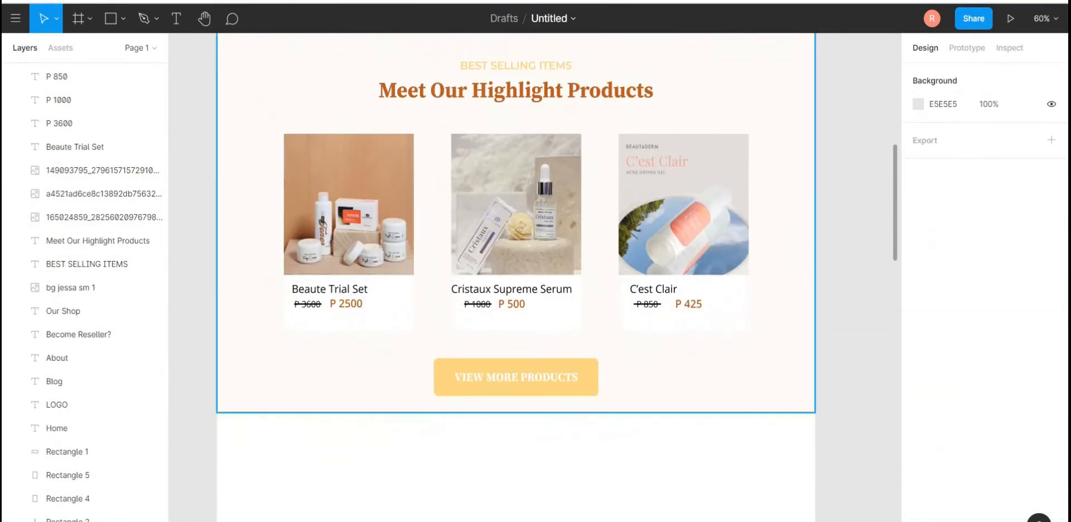
Copy the BEST SELLING ITEMS label below the section background and reword the copy to ABOUT US
{"action": "scroll", "coordinate": [857, 366], "scroll_direction": "down", "scroll_amount": 1}
{"action": "scroll", "coordinate": [535, 279], "scroll_direction": "right", "scroll_amount": 2}
{"action": "left_click", "coordinate": [507, 153]}
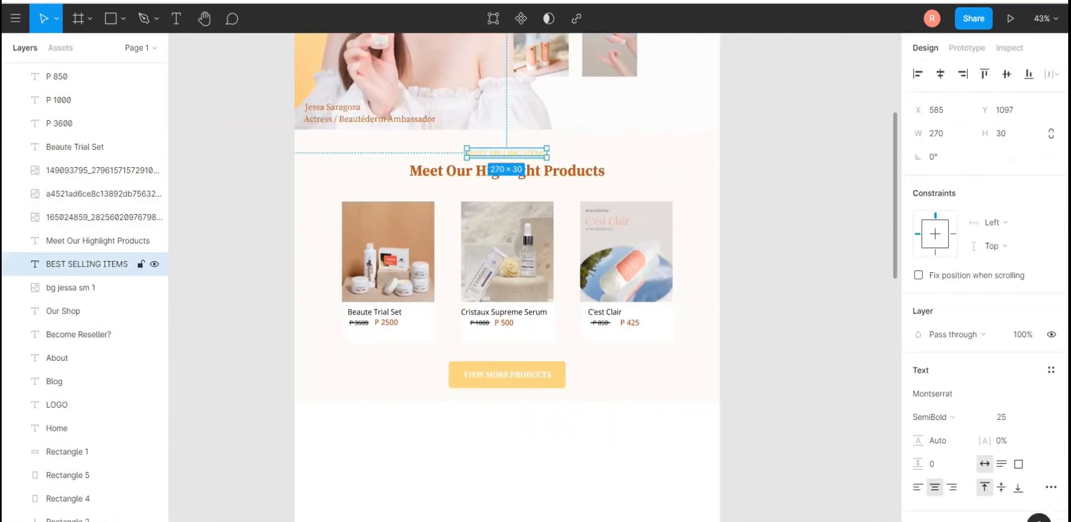
{"action": "left_click_drag", "start_coordinate": [506, 153], "coordinate": [363, 409]}
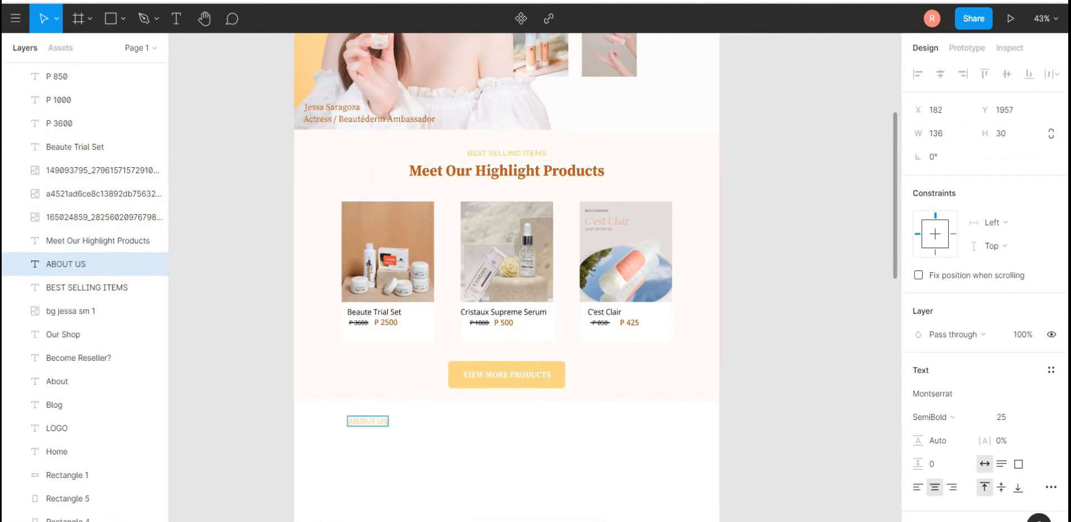
Copy the Meet Our Highlight Products heading beneath ABOUT US and reword it to What Make Us Different From Others
{"action": "left_click", "coordinate": [505, 171]}
{"action": "left_click_drag", "start_coordinate": [505, 170], "coordinate": [436, 446]}
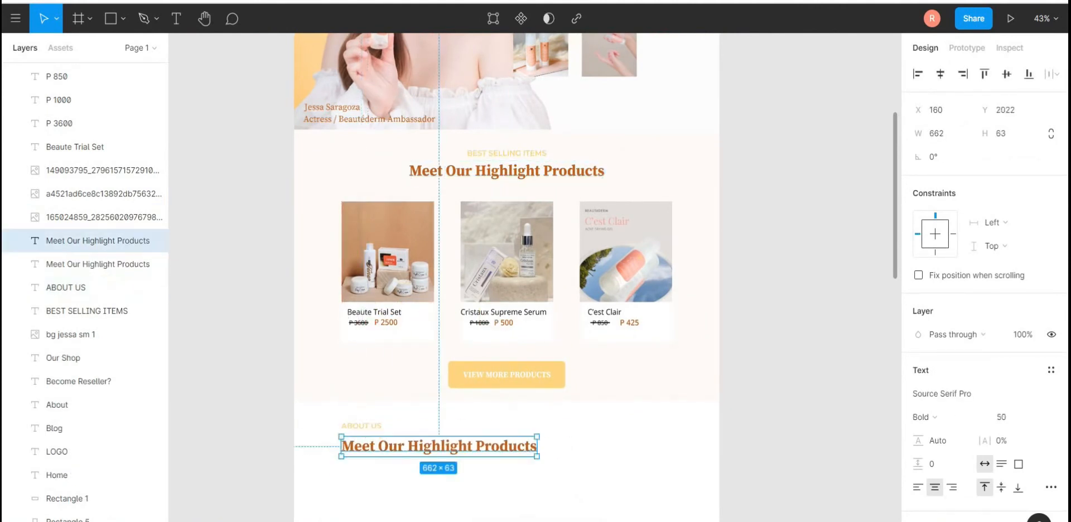
{"action": "key", "text": "Return"}
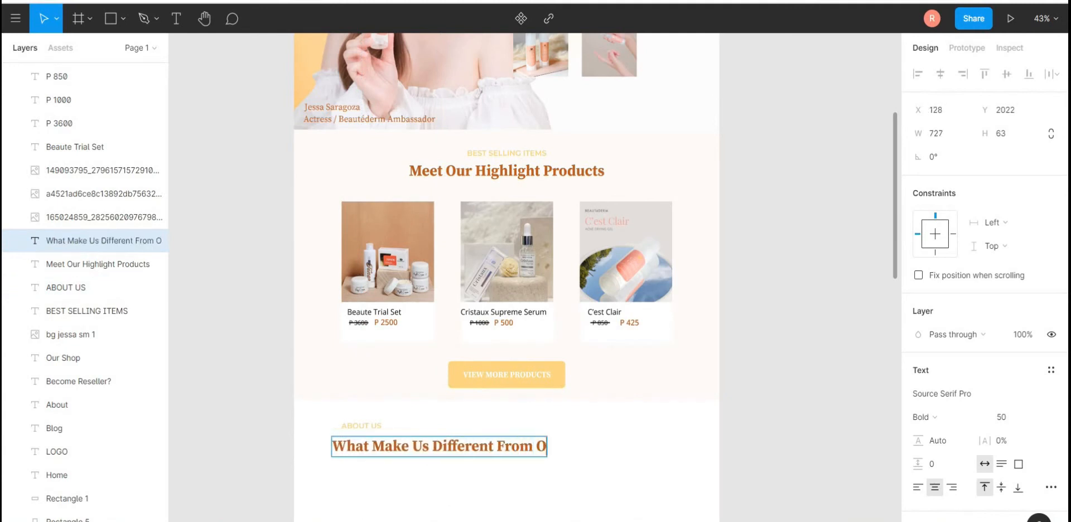
Wrap the What Make Us Different From Others heading onto two left-aligned lines and align it with the ABOUT US label
{"action": "left_click_drag", "start_coordinate": [565, 447], "coordinate": [530, 447]}
{"action": "left_click", "coordinate": [917, 487]}
{"action": "left_click_drag", "start_coordinate": [404, 455], "coordinate": [431, 453]}
{"action": "left_click", "coordinate": [586, 455]}
Duplicate the pale section background and place the copy beneath the What Make Us Different From Others heading
{"action": "scroll", "coordinate": [507, 277], "scroll_direction": "down", "scroll_amount": 3}
{"action": "left_click", "coordinate": [614, 195]}
{"action": "key", "text": "ctrl+d"}
{"action": "left_click_drag", "start_coordinate": [613, 196], "coordinate": [634, 520]}
{"action": "key", "text": "Escape"}
{"action": "scroll", "coordinate": [507, 277], "scroll_direction": "down", "scroll_amount": 4}
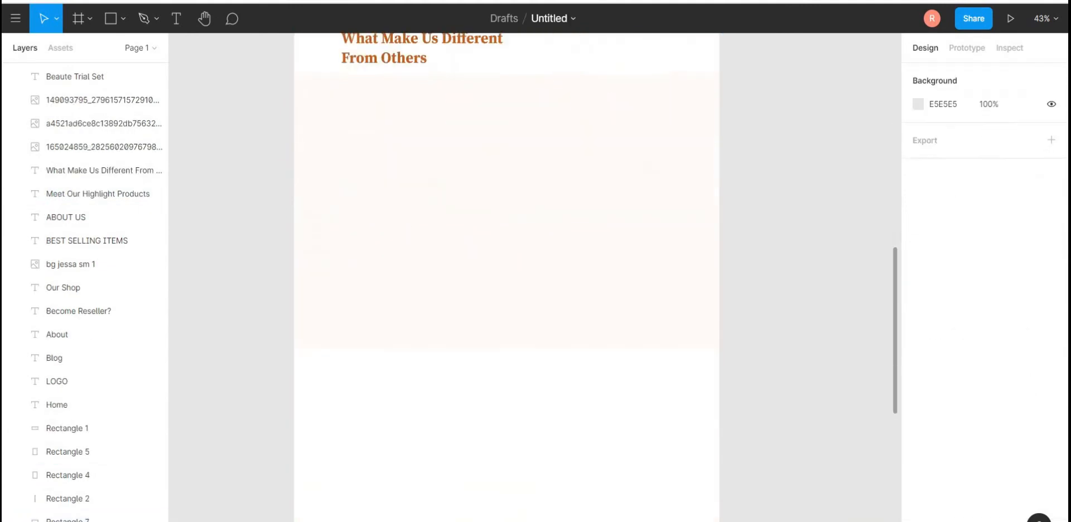
Shorten the duplicated section background by raising its lower edge
{"action": "left_click", "coordinate": [614, 223]}
{"action": "left_click_drag", "start_coordinate": [719, 347], "coordinate": [719, 330]}
{"action": "key", "text": "Escape"}
Import the beautederm glydel image from the new folder inside website for the About Us section
{"action": "scroll", "coordinate": [507, 277], "scroll_direction": "up", "scroll_amount": 2}
{"action": "left_click", "coordinate": [122, 18]}
{"action": "left_click", "coordinate": [106, 156]}
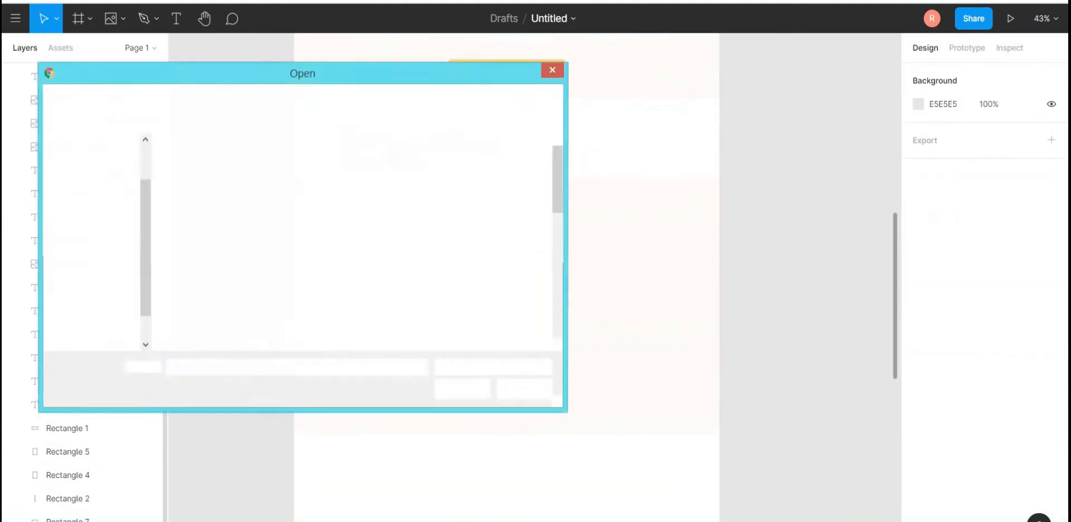
{"action": "double_click", "coordinate": [200, 184]}
{"action": "double_click", "coordinate": [354, 184]}
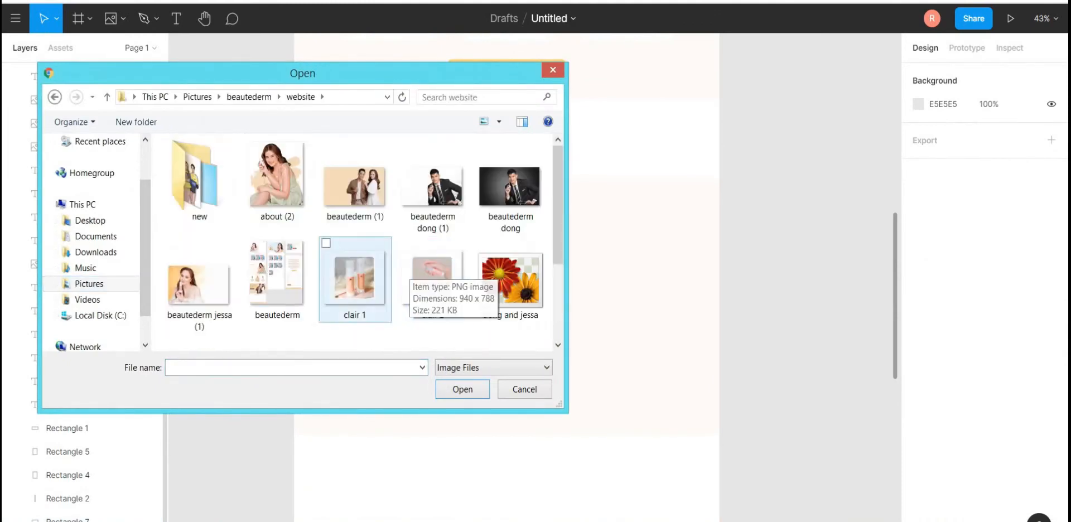
{"action": "double_click", "coordinate": [199, 184]}
{"action": "scroll", "coordinate": [431, 223], "scroll_direction": "down", "scroll_amount": 2}
{"action": "scroll", "coordinate": [357, 207], "scroll_direction": "up", "scroll_amount": 2}
{"action": "double_click", "coordinate": [277, 184]}
{"action": "left_click", "coordinate": [551, 173]}
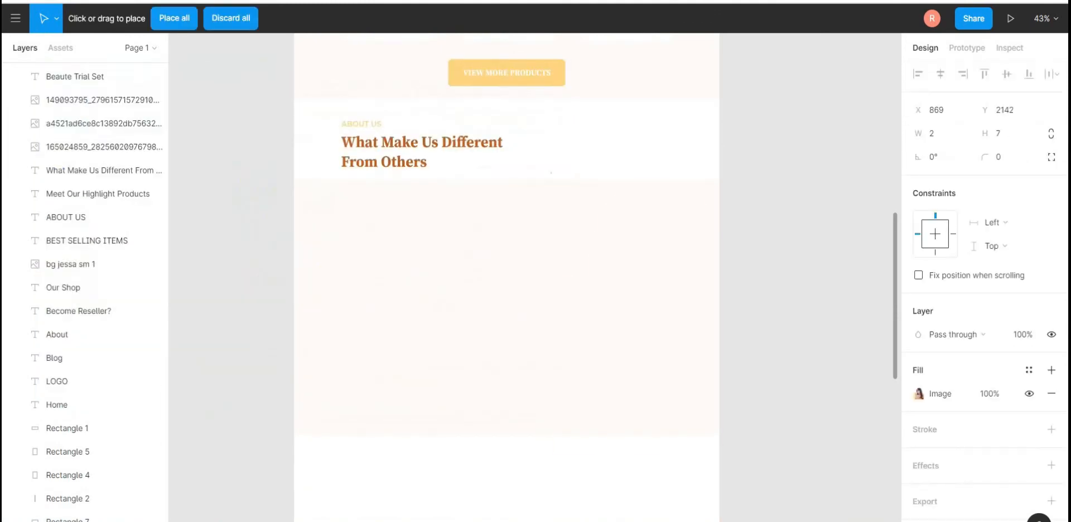
Size the portrait to about 868 by 988 against the background's right and lower edges, and widen it slightly leftward
{"action": "left_click_drag", "start_coordinate": [636, 313], "coordinate": [549, 275]}
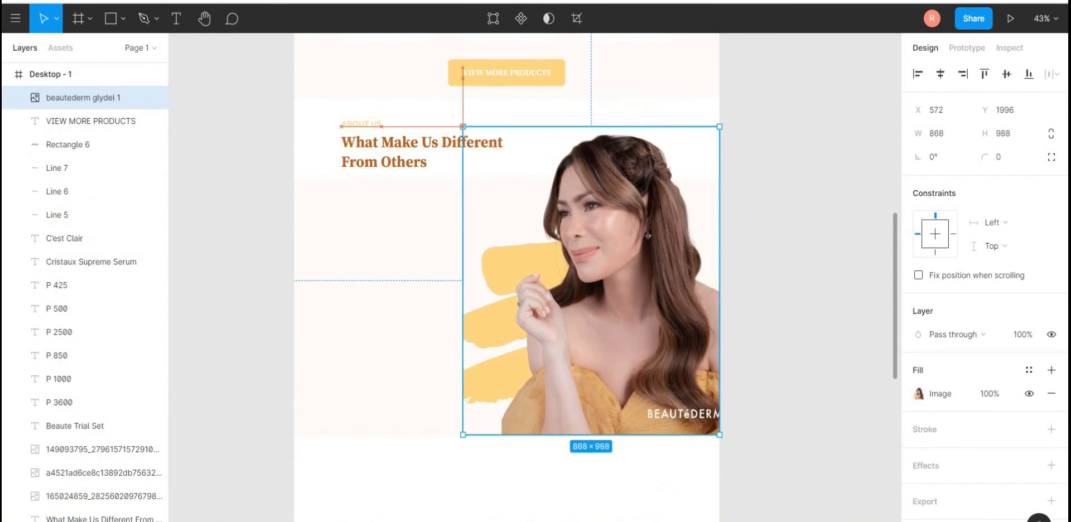
{"action": "left_click_drag", "start_coordinate": [463, 135], "coordinate": [448, 128]}
{"action": "key", "text": "Escape"}
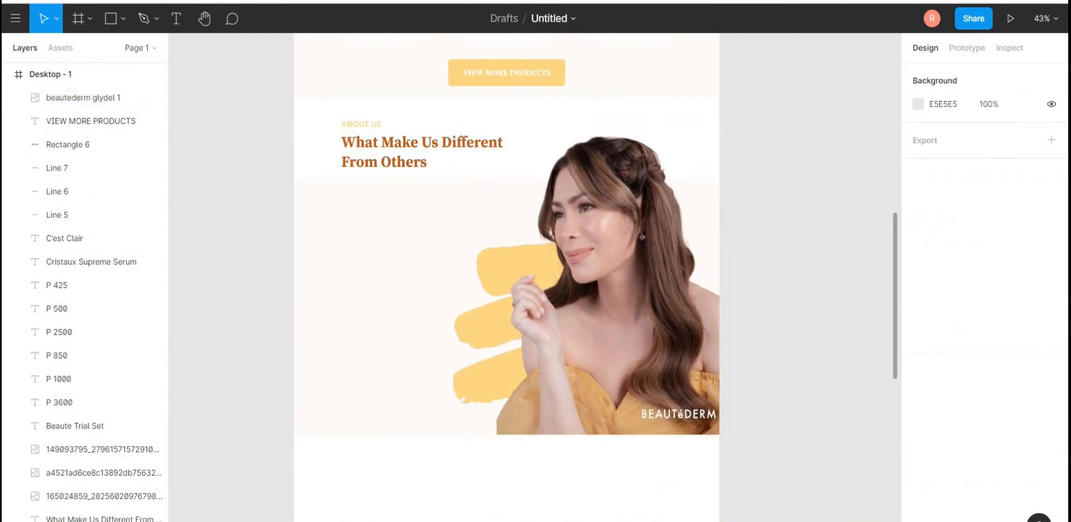
Resize the portrait to about 888 by 949 against the section background's lower and right edges
{"action": "scroll", "coordinate": [506, 279], "scroll_direction": "up", "scroll_amount": 2}
{"action": "left_click", "coordinate": [474, 491]}
{"action": "scroll", "coordinate": [474, 491], "scroll_direction": "down", "scroll_amount": 1}
{"action": "left_click_drag", "start_coordinate": [448, 497], "coordinate": [460, 486]}
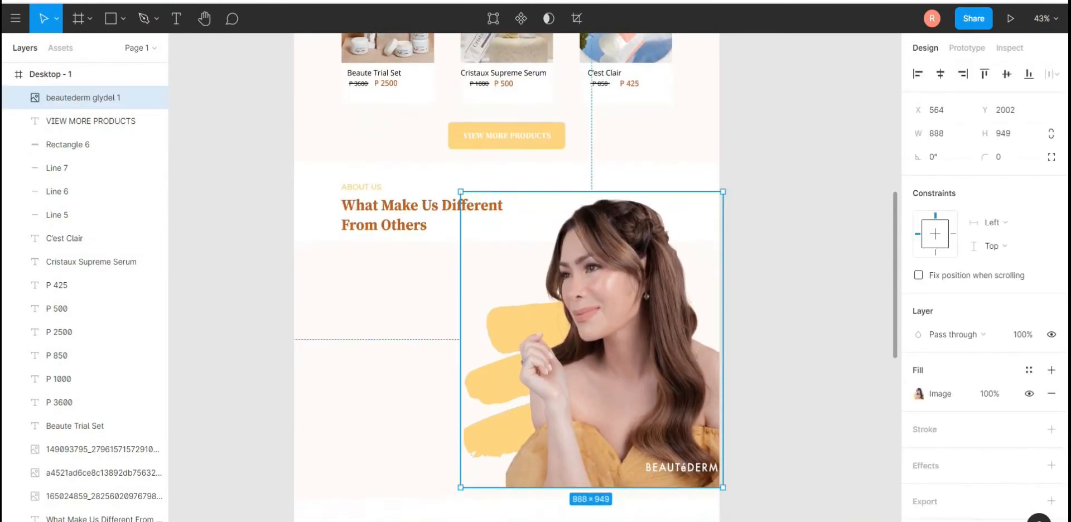
{"action": "left_click", "coordinate": [422, 336]}
{"action": "scroll", "coordinate": [422, 335], "scroll_direction": "down", "scroll_amount": 1}
{"action": "key", "text": "Escape"}
{"action": "scroll", "coordinate": [507, 279], "scroll_direction": "down", "scroll_amount": 1}
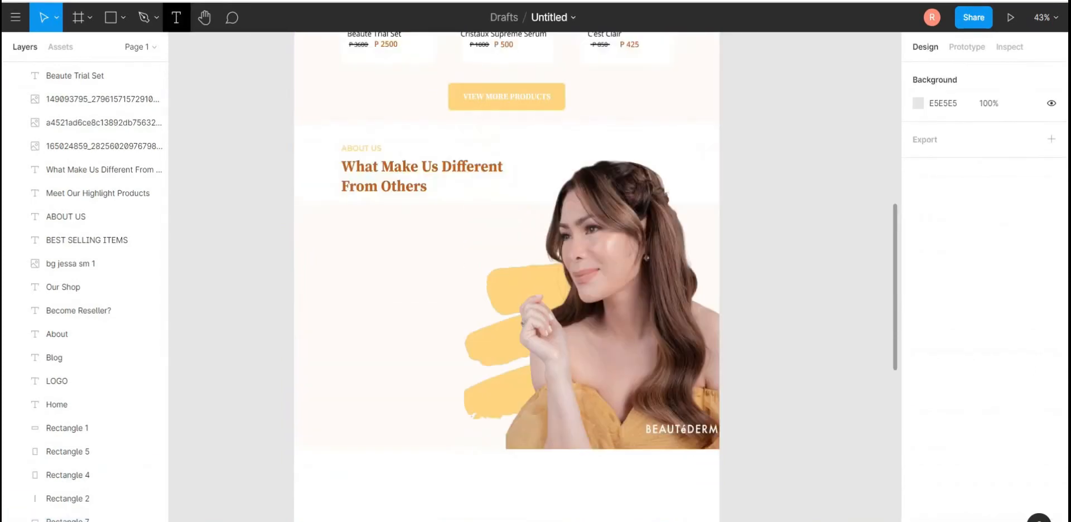
Paste the BEAUTéDERM company description as a text block beneath the What Make Us Different From Others heading
{"action": "left_click", "coordinate": [177, 18]}
{"action": "left_click", "coordinate": [341, 267]}
{"action": "key", "text": "ctrl+v"}
{"action": "left_click_drag", "start_coordinate": [676, 270], "coordinate": [449, 298]}
{"action": "left_click", "coordinate": [486, 340], "text": "shift"}
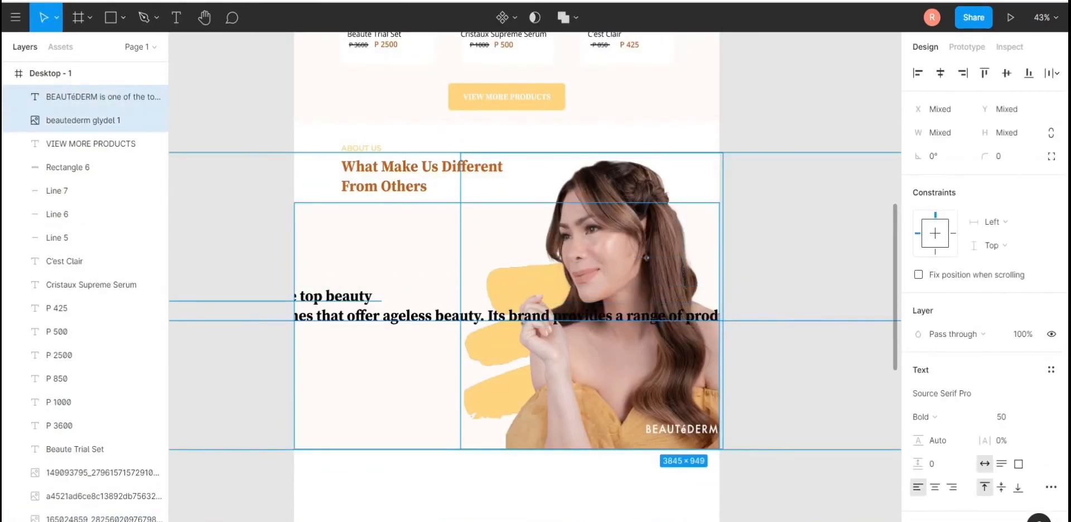
Wrap the company description into a text box about 604 wide, aligned under the heading
{"action": "left_click", "coordinate": [449, 298]}
{"action": "scroll", "coordinate": [449, 298], "scroll_direction": "down", "scroll_amount": 5}
{"action": "left_click_drag", "start_coordinate": [672, 301], "coordinate": [406, 302]}
{"action": "scroll", "coordinate": [446, 352], "scroll_direction": "up", "scroll_amount": 5}
{"action": "left_click_drag", "start_coordinate": [224, 296], "coordinate": [481, 219]}
{"action": "scroll", "coordinate": [452, 248], "scroll_direction": "up", "scroll_amount": 2}
{"action": "left_click_drag", "start_coordinate": [618, 262], "coordinate": [642, 263]}
{"action": "left_click", "coordinate": [433, 279]}
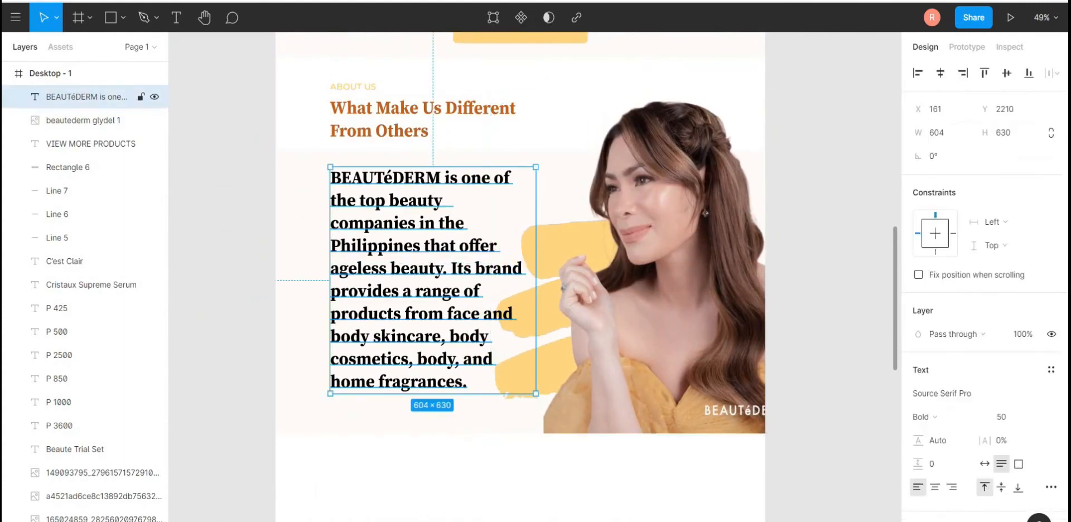
Set the company description to Light weight at font size 30
{"action": "scroll", "coordinate": [985, 279], "scroll_direction": "down", "scroll_amount": 1}
{"action": "left_click", "coordinate": [925, 343]}
{"action": "left_click", "coordinate": [926, 284]}
{"action": "type", "text": "30"}
{"action": "key", "text": "Return"}
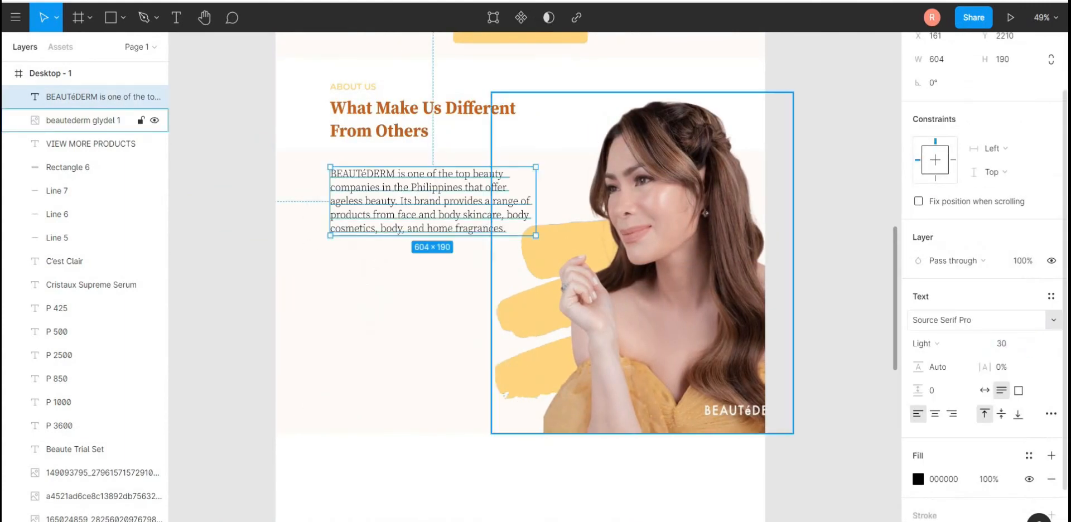
Narrow the company description to about 568 wide, shift it down slightly, and set its font size to 35
{"action": "left_click_drag", "start_coordinate": [536, 201], "coordinate": [524, 246]}
{"action": "type", "text": "35"}
{"action": "key", "text": "Return"}
Remove the stray line breaks from the company description so it flows as one paragraph
{"action": "double_click", "coordinate": [331, 220]}
{"action": "key", "text": "BackSpace"}
{"action": "key", "text": "BackSpace"}
{"action": "key", "text": "BackSpace"}
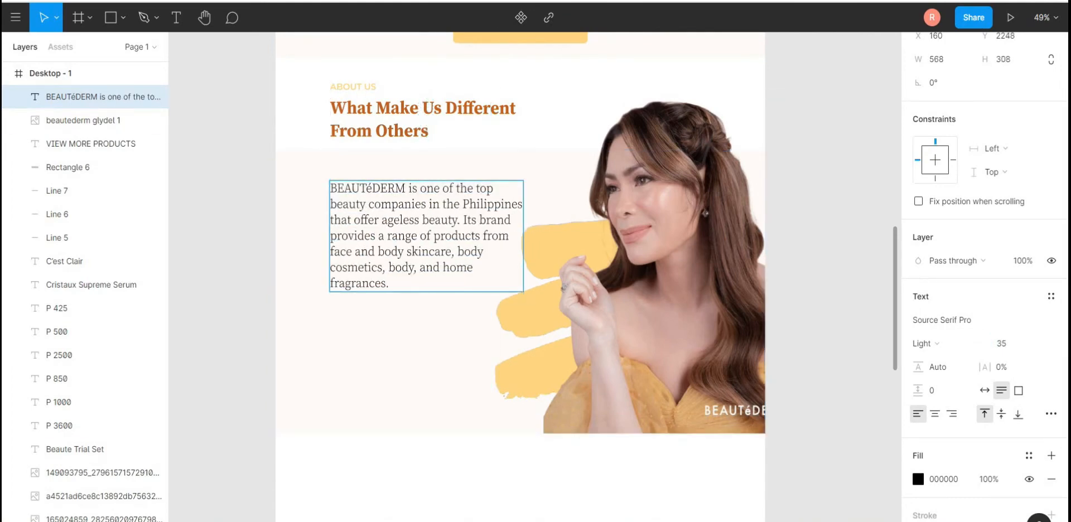
{"action": "key", "text": "Escape"}
{"action": "key", "text": "Escape"}
Duplicate the yellow product button shape and place the copy beneath the description, resized to about 304 by 91
{"action": "scroll", "coordinate": [426, 236], "scroll_direction": "up", "scroll_amount": 4}
{"action": "left_click", "coordinate": [574, 286]}
{"action": "key", "text": "ctrl+d"}
{"action": "scroll", "coordinate": [642, 167], "scroll_direction": "down", "scroll_amount": 4}
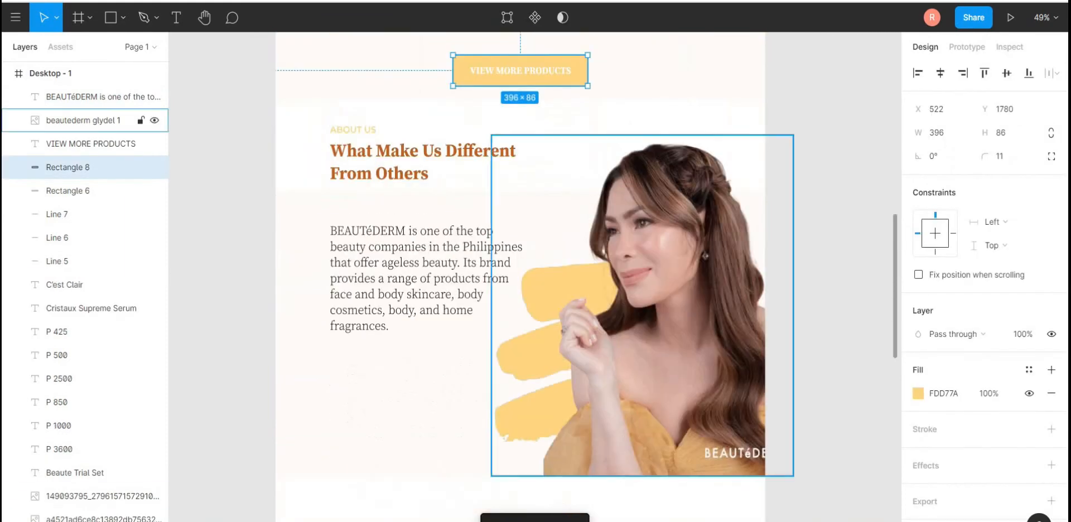
{"action": "left_click_drag", "start_coordinate": [520, 70], "coordinate": [398, 371]}
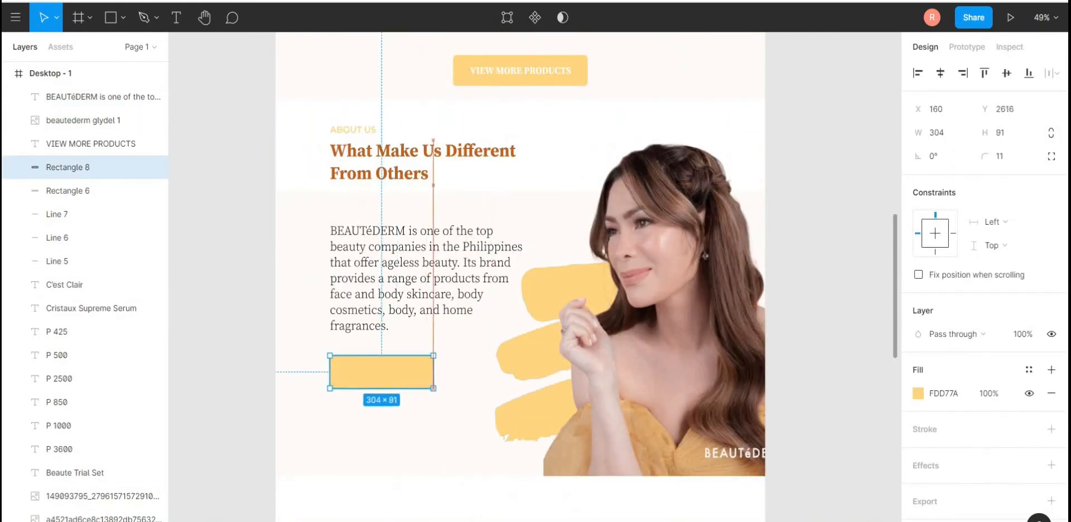
Duplicate the VIEW MORE PRODUCTS label onto the new button, shorten it to VIEW MORE and centre it
{"action": "left_click", "coordinate": [520, 70]}
{"action": "key", "text": "ctrl+d"}
{"action": "left_click_drag", "start_coordinate": [520, 70], "coordinate": [407, 378]}
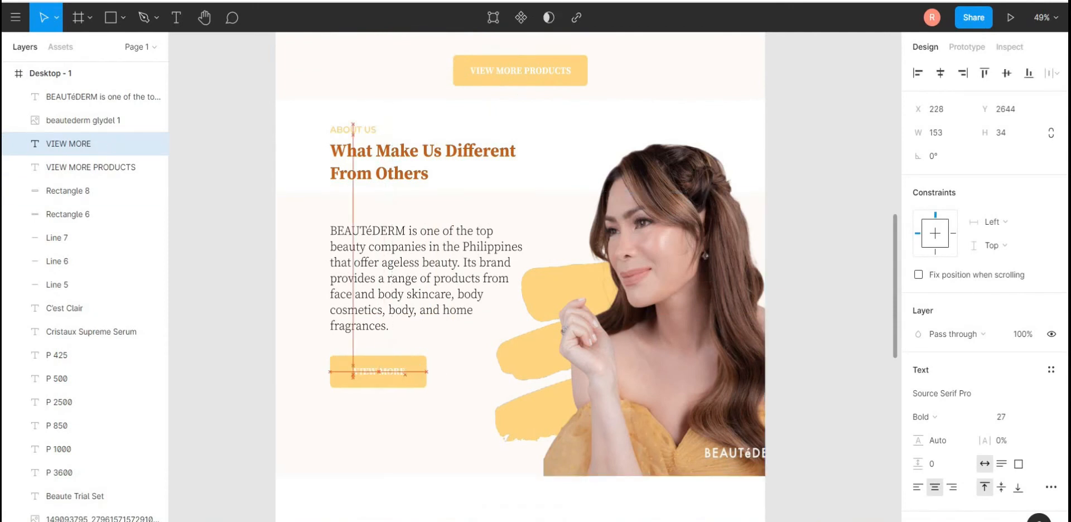
{"action": "key", "text": "Escape"}
Shift the About Us portrait slightly left and scale it down a little
{"action": "left_click", "coordinate": [642, 305]}
{"action": "left_click_drag", "start_coordinate": [641, 305], "coordinate": [636, 306]}
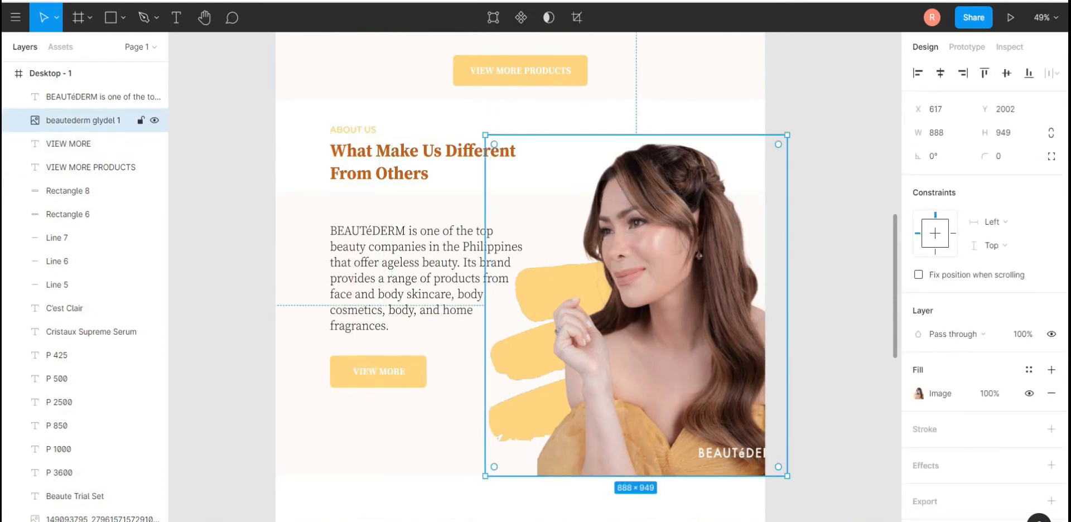
{"action": "left_click_drag", "start_coordinate": [788, 135], "coordinate": [783, 139]}
{"action": "left_click", "coordinate": [304, 234]}
{"action": "left_click_drag", "start_coordinate": [765, 192], "coordinate": [678, 201]}
{"action": "key", "text": "Escape"}
Duplicate the ABOUT US label beneath the About Us section and change its text to WHY THEY LOVED BEAUTEDERM?
{"action": "scroll", "coordinate": [520, 276], "scroll_direction": "down", "scroll_amount": 1}
{"action": "scroll", "coordinate": [634, 260], "scroll_direction": "up", "scroll_amount": 3}
{"action": "scroll", "coordinate": [634, 260], "scroll_direction": "down", "scroll_amount": 3}
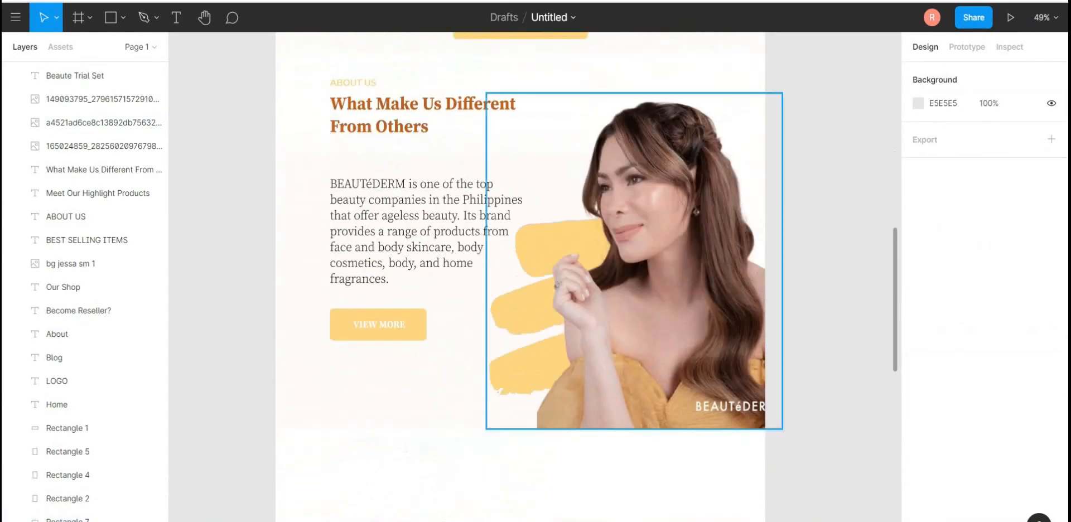
{"action": "scroll", "coordinate": [526, 146], "scroll_direction": "down", "scroll_amount": 2}
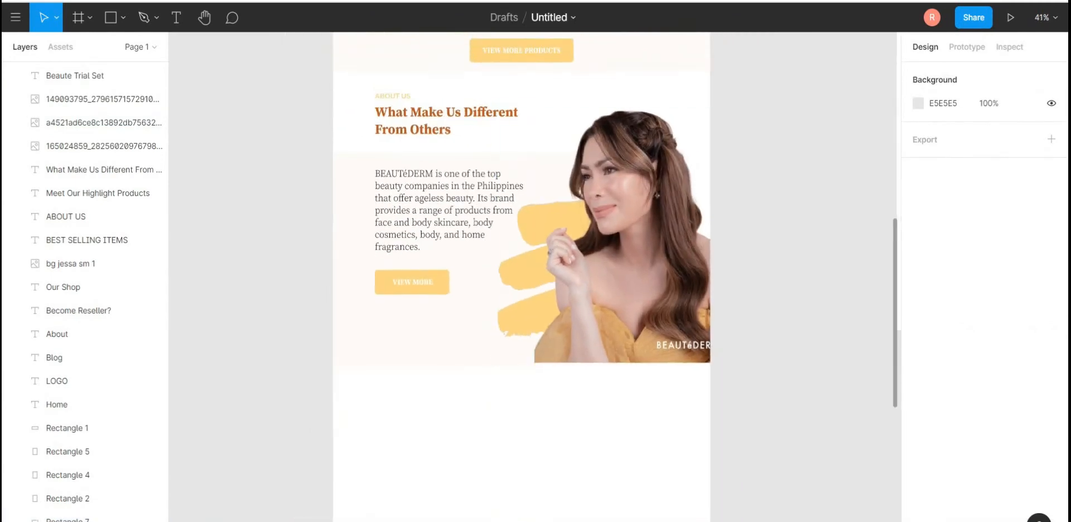
{"action": "scroll", "coordinate": [526, 146], "scroll_direction": "up", "scroll_amount": 6}
{"action": "scroll", "coordinate": [526, 146], "scroll_direction": "down", "scroll_amount": 6}
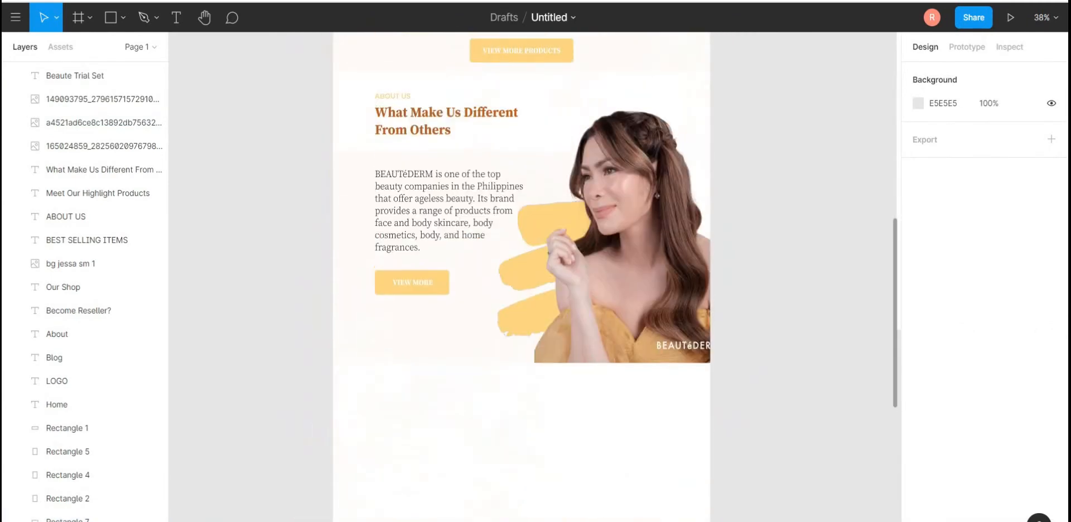
{"action": "left_click_drag", "start_coordinate": [392, 93], "coordinate": [522, 378]}
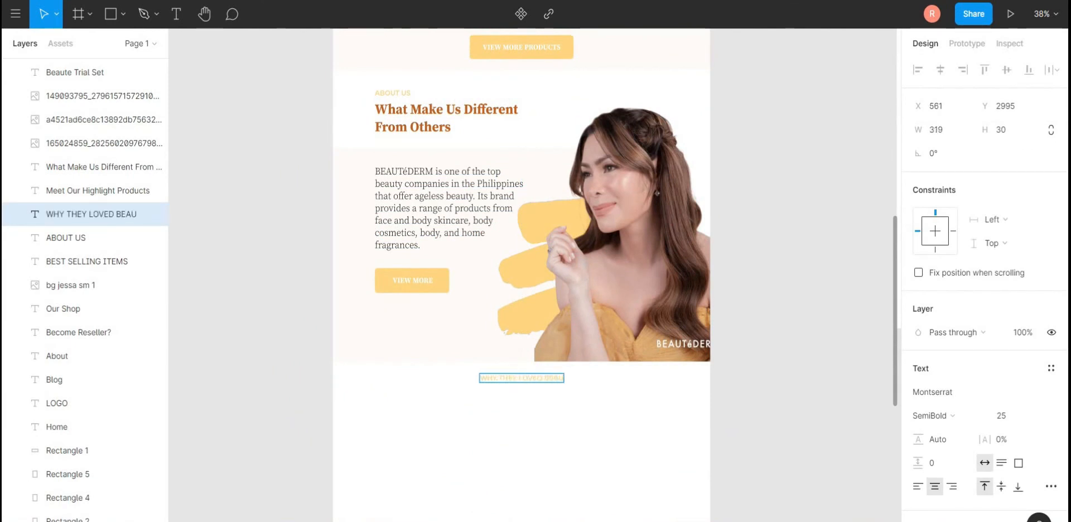
{"action": "key", "text": "Escape"}
Duplicate the What Make Us Different From Others heading under the new label and reword it as Celebrity’s Reviews and Feedbacks
{"action": "left_click_drag", "start_coordinate": [446, 118], "coordinate": [533, 410]}
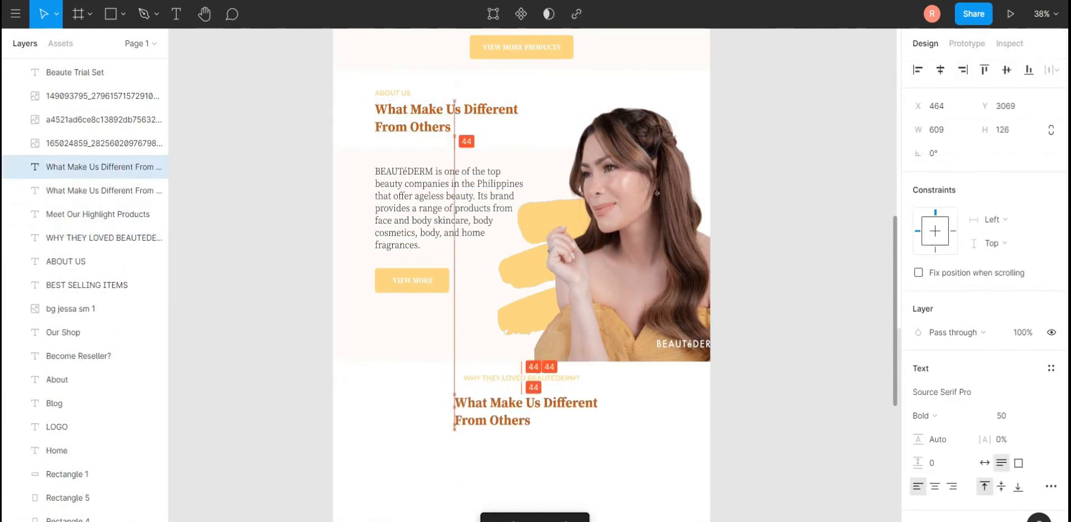
{"action": "double_click", "coordinate": [533, 411]}
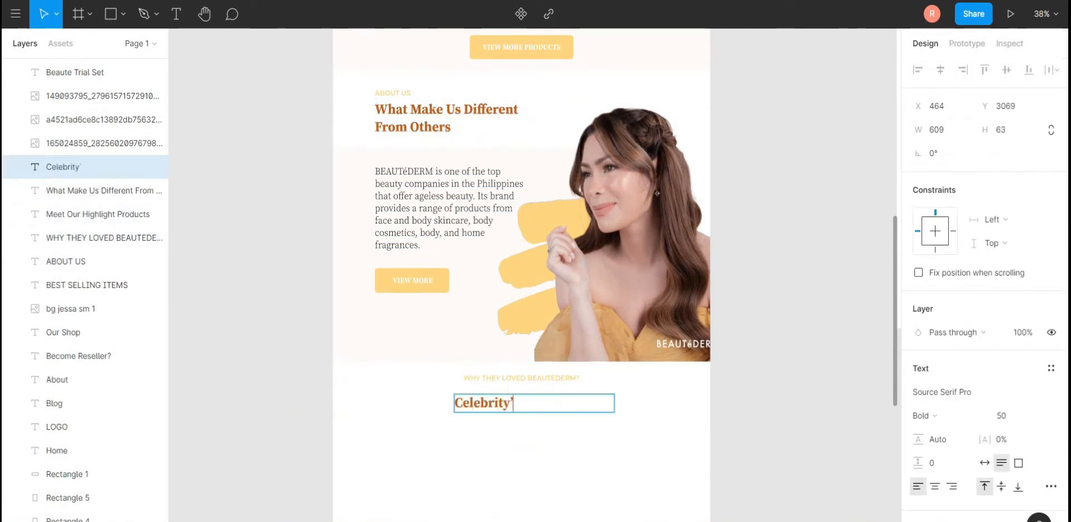
{"action": "type", "text": "backs"}
{"action": "key", "text": "Escape"}
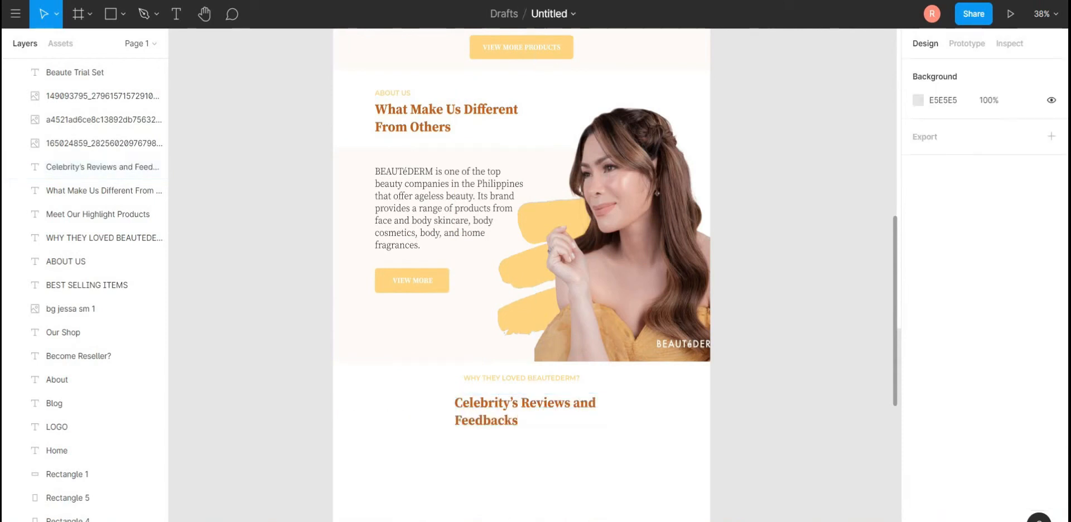
Widen the reviews heading to about 859 so it fits one line, centre it, and move it closer to its label
{"action": "left_click", "coordinate": [483, 412]}
{"action": "left_click_drag", "start_coordinate": [454, 412], "coordinate": [443, 412]}
{"action": "left_click_drag", "start_coordinate": [614, 412], "coordinate": [635, 412]}
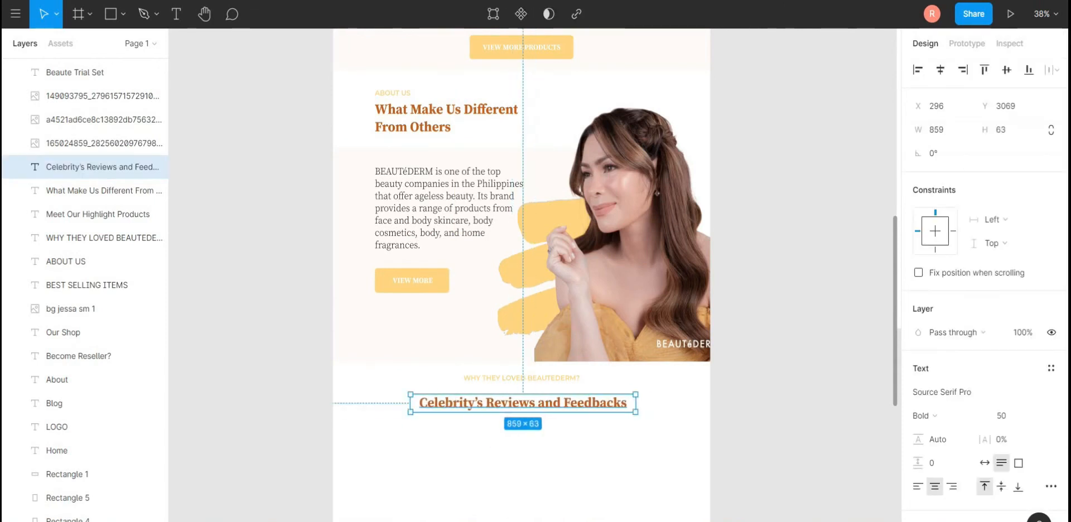
{"action": "left_click_drag", "start_coordinate": [522, 402], "coordinate": [522, 394]}
{"action": "key", "text": "Escape"}
{"action": "scroll", "coordinate": [522, 395], "scroll_direction": "up", "scroll_amount": 1}
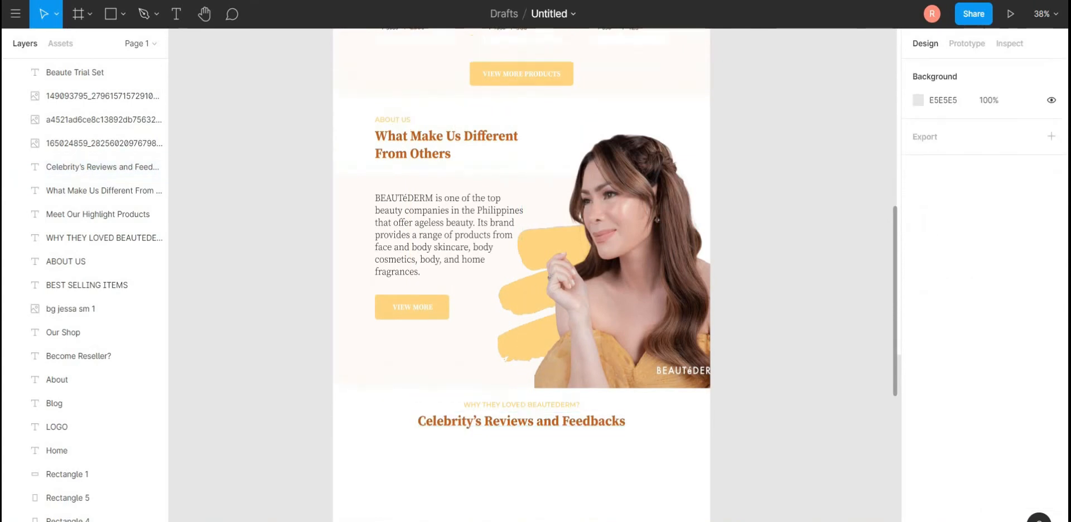
Narrow the review card's Lorem ipsum text box slightly and add a closing quotation mark
{"action": "left_click_drag", "start_coordinate": [637, 454], "coordinate": [521, 428]}
{"action": "key", "text": "Escape"}
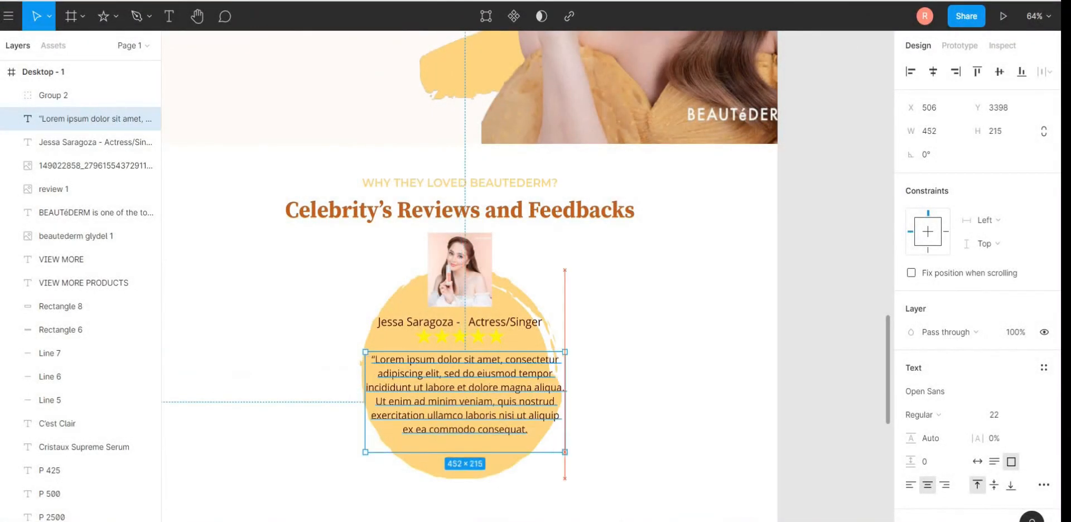
{"action": "left_click_drag", "start_coordinate": [564, 452], "coordinate": [555, 454]}
{"action": "key", "text": "Return"}
{"action": "type", "text": "”"}
{"action": "key", "text": "Escape"}
{"action": "key", "text": "Escape"}
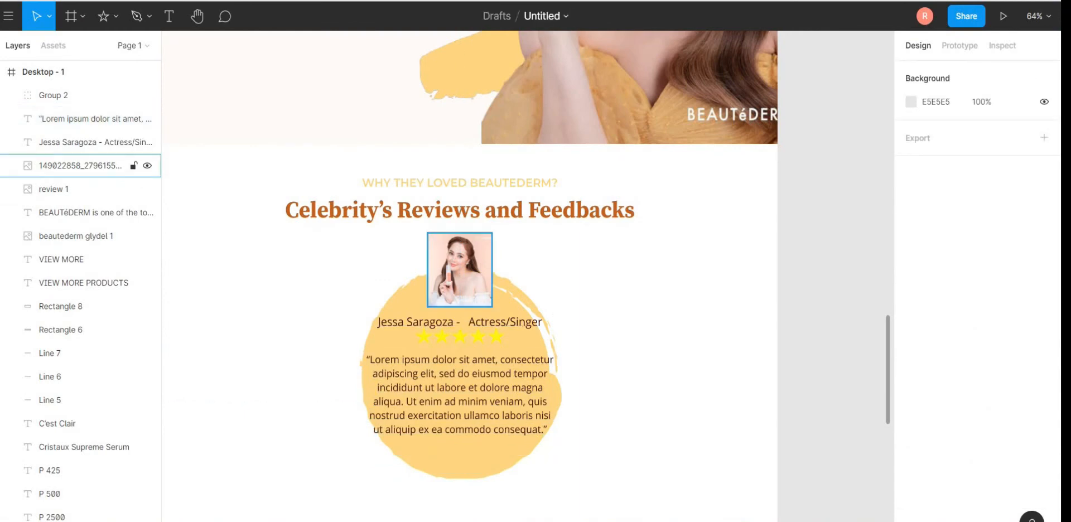
Duplicate the celebrity review card and place the copy to the left of the original
{"action": "left_click_drag", "start_coordinate": [333, 223], "coordinate": [569, 482]}
{"action": "key", "text": "ctrl+d"}
{"action": "left_click_drag", "start_coordinate": [459, 380], "coordinate": [250, 381]}
{"action": "scroll", "coordinate": [416, 261], "scroll_direction": "down", "scroll_amount": 1}
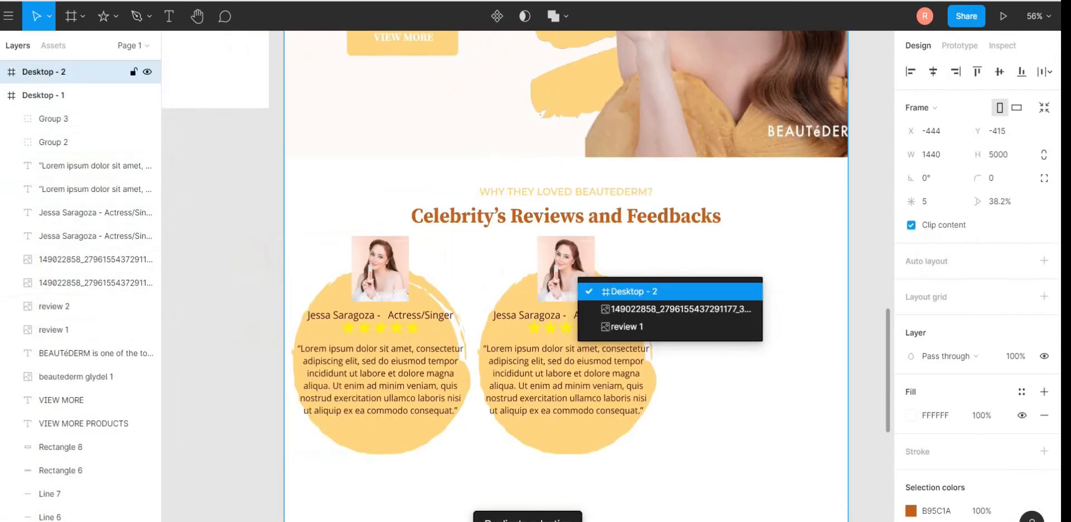
{"action": "key", "text": "Escape"}
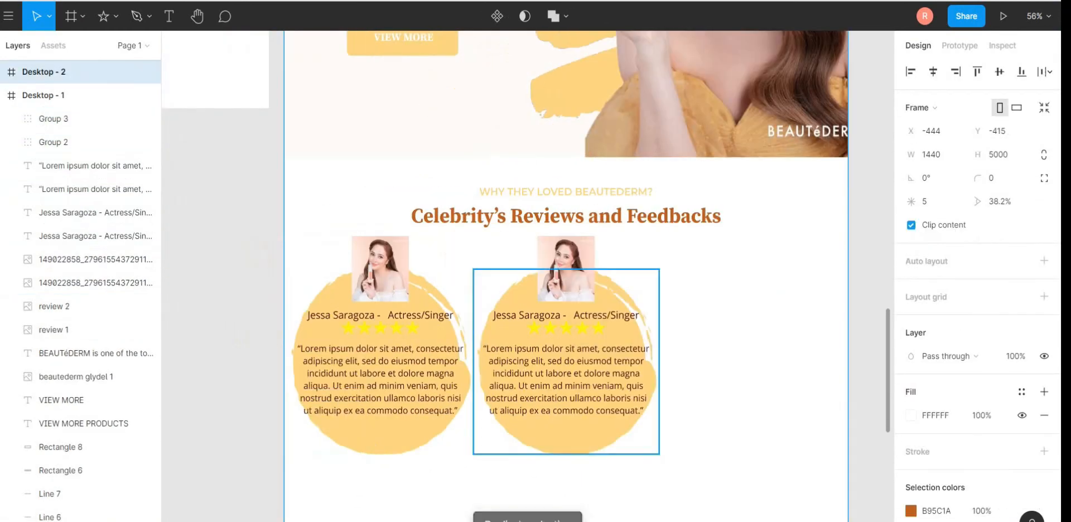
{"action": "key", "text": "Escape"}
Duplicate the left review card and place the copy to the right of the middle card
{"action": "scroll", "coordinate": [287, 259], "scroll_direction": "left", "scroll_amount": 1}
{"action": "left_click_drag", "start_coordinate": [288, 257], "coordinate": [455, 441]}
{"action": "key", "text": "ctrl+d"}
{"action": "left_click_drag", "start_coordinate": [410, 329], "coordinate": [784, 329]}
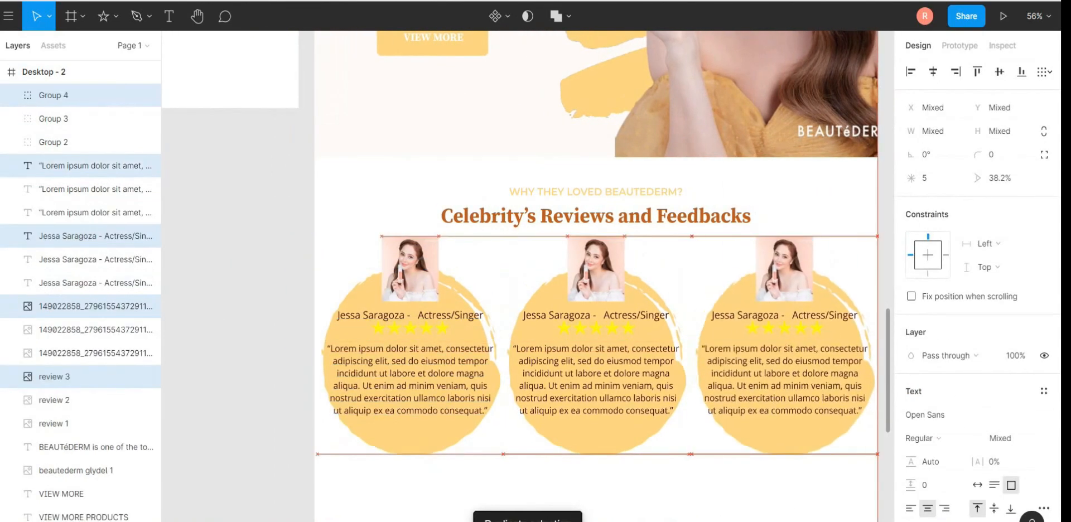
Delete the yellow circle backgrounds from the left and right review cards
{"action": "key", "text": "Escape"}
{"action": "left_click", "coordinate": [410, 435]}
{"action": "key", "text": "Delete"}
{"action": "left_click", "coordinate": [784, 436]}
{"action": "key", "text": "Delete"}
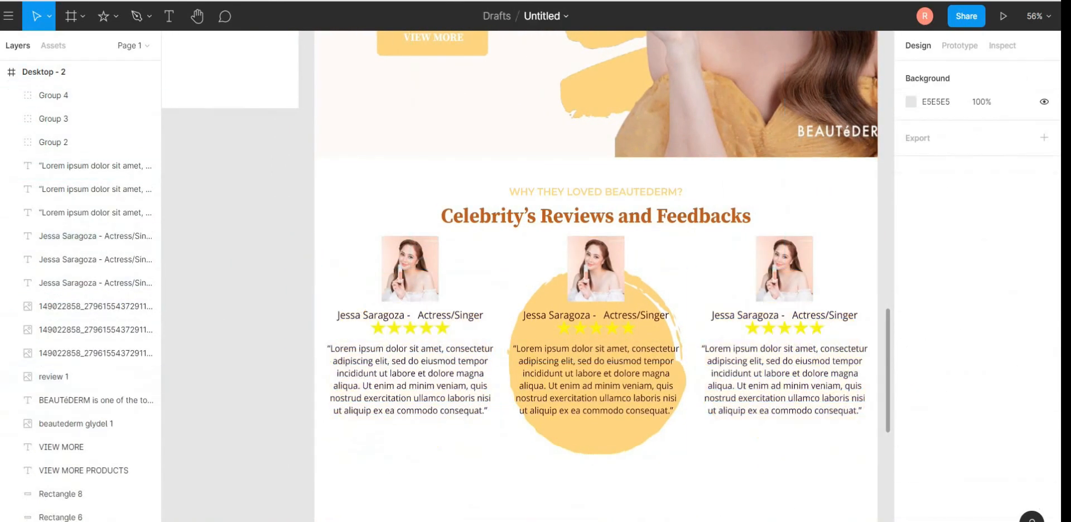
Import the resell image beneath the review cards as a full-width banner of 1440 by 836
{"action": "scroll", "coordinate": [825, 362], "scroll_direction": "right", "scroll_amount": 2}
{"action": "scroll", "coordinate": [826, 363], "scroll_direction": "down", "scroll_amount": 2}
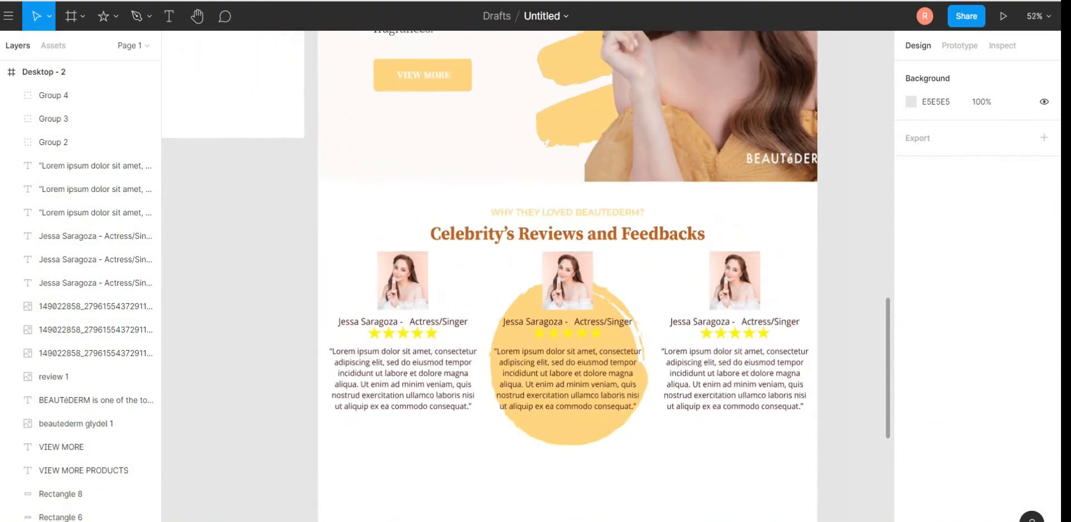
{"action": "scroll", "coordinate": [825, 363], "scroll_direction": "right", "scroll_amount": 3}
{"action": "scroll", "coordinate": [474, 279], "scroll_direction": "down", "scroll_amount": 3}
{"action": "left_click", "coordinate": [116, 16]}
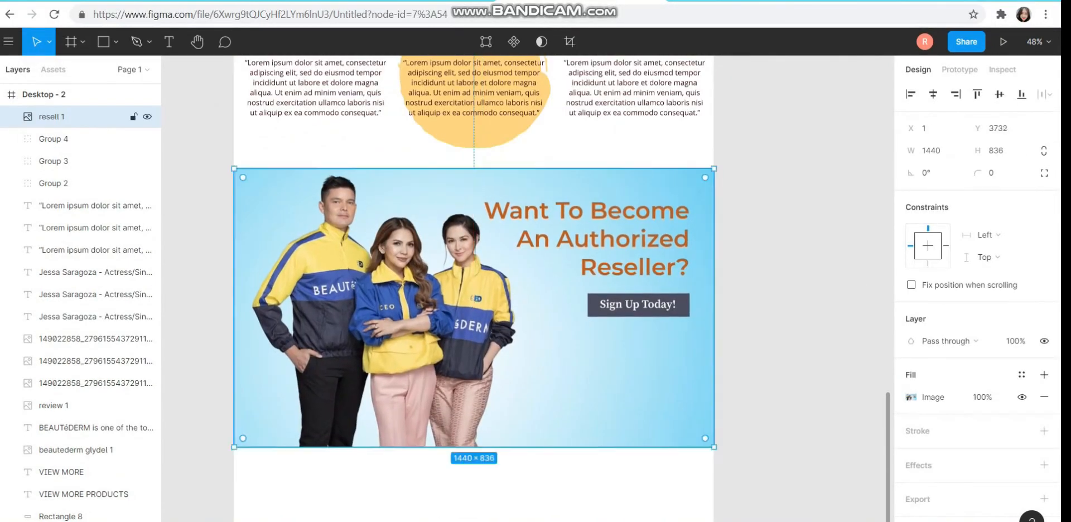
{"action": "key", "text": "Escape"}
Review the home page design from the navigation header downward
{"action": "scroll", "coordinate": [474, 279], "scroll_direction": "up", "scroll_amount": 8}
{"action": "scroll", "coordinate": [474, 279], "scroll_direction": "up", "scroll_amount": 10}
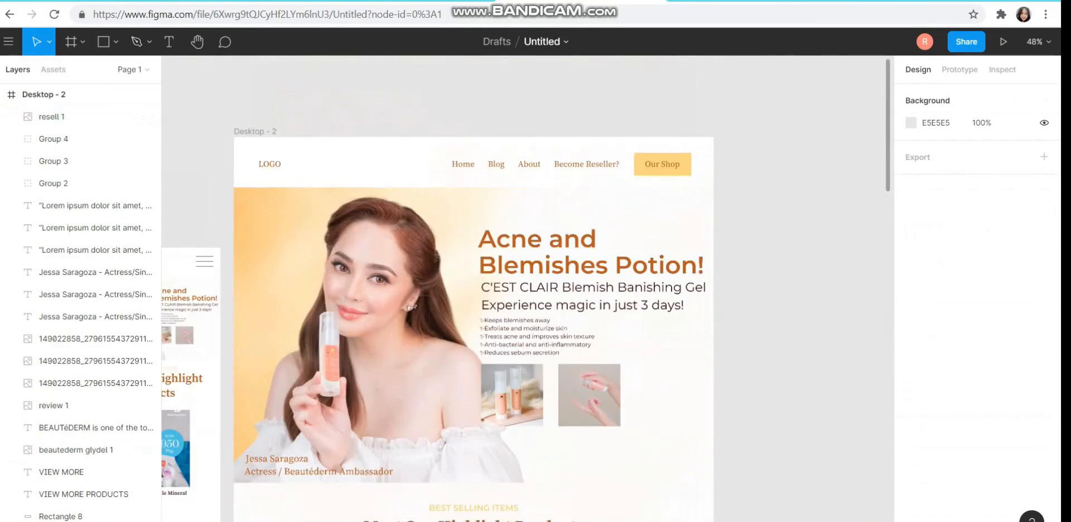
{"action": "scroll", "coordinate": [474, 279], "scroll_direction": "down", "scroll_amount": 5}
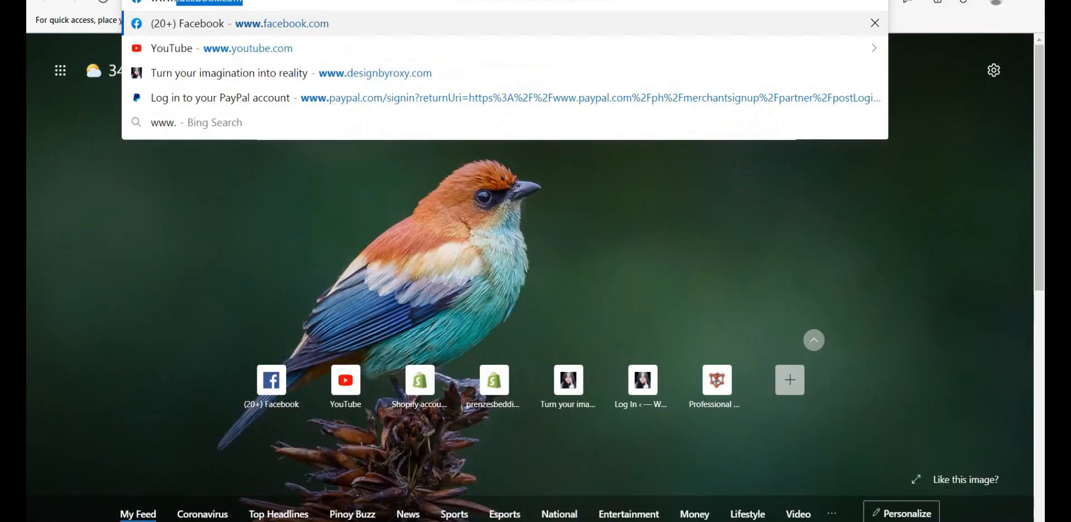
{"action": "type", "text": "beauteder"}
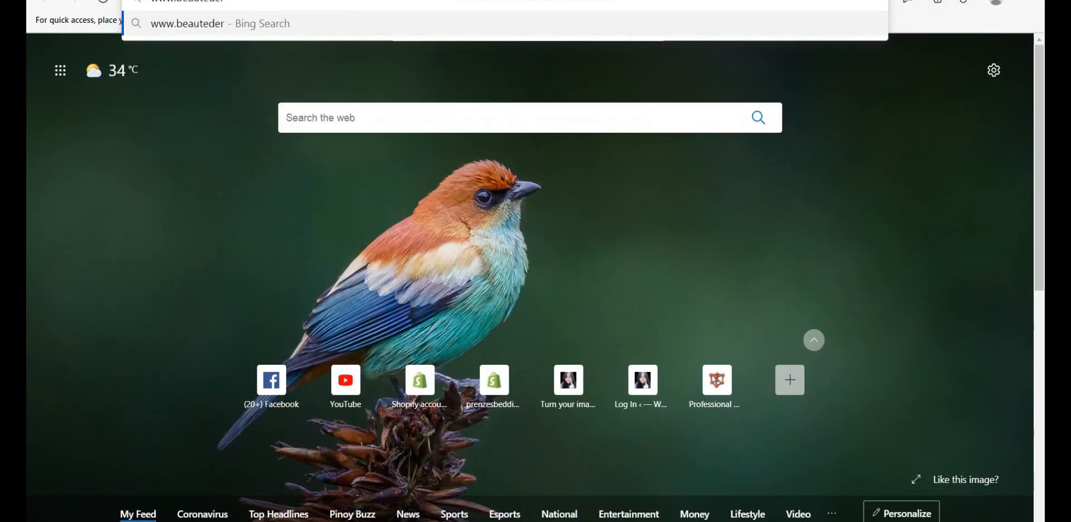
{"action": "type", "text": "mshop.com"}
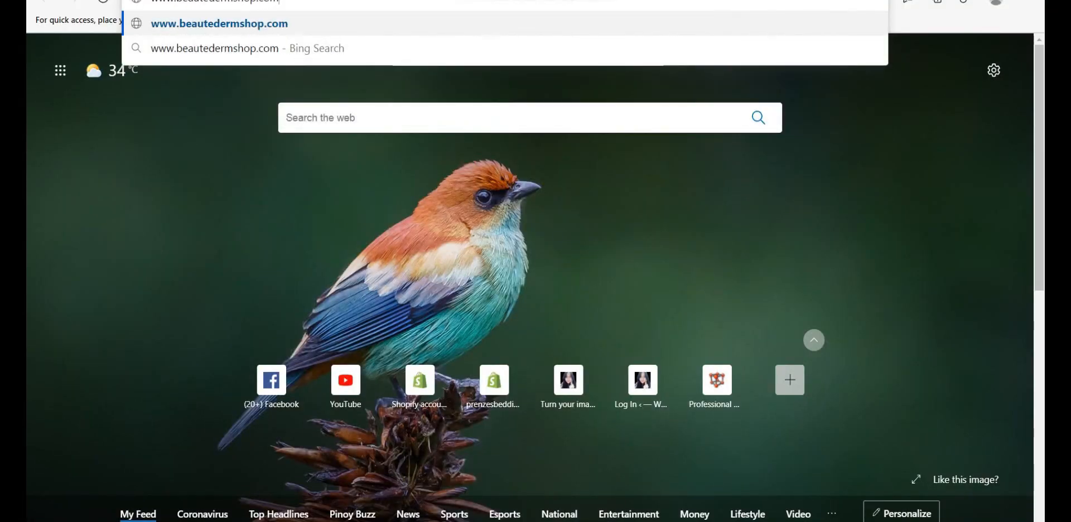
{"action": "key", "text": "Return"}
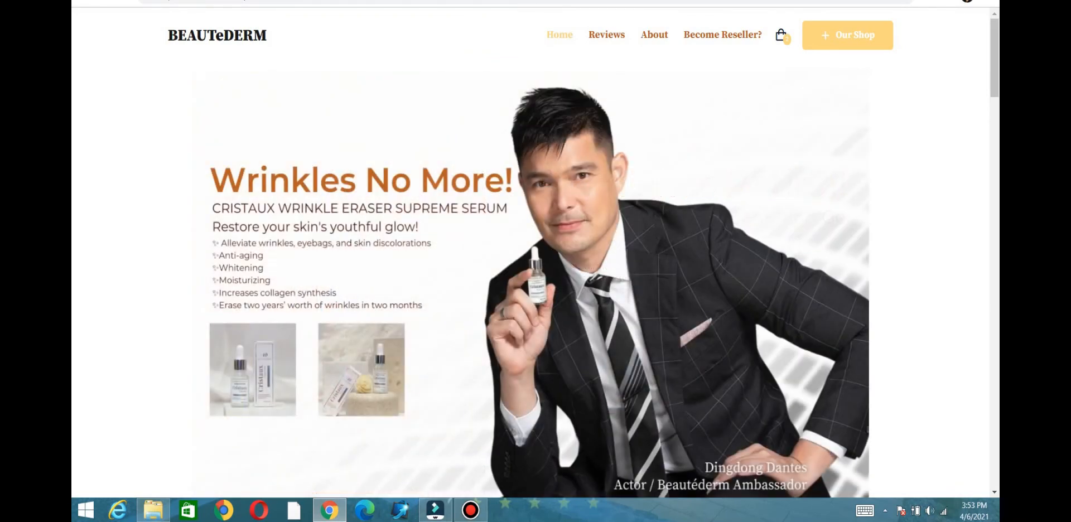
Examine the live BEAUTeDERM home page from the hero through products, About Us, reviews and the reseller banner
{"action": "scroll", "coordinate": [536, 251], "scroll_direction": "down", "scroll_amount": 10}
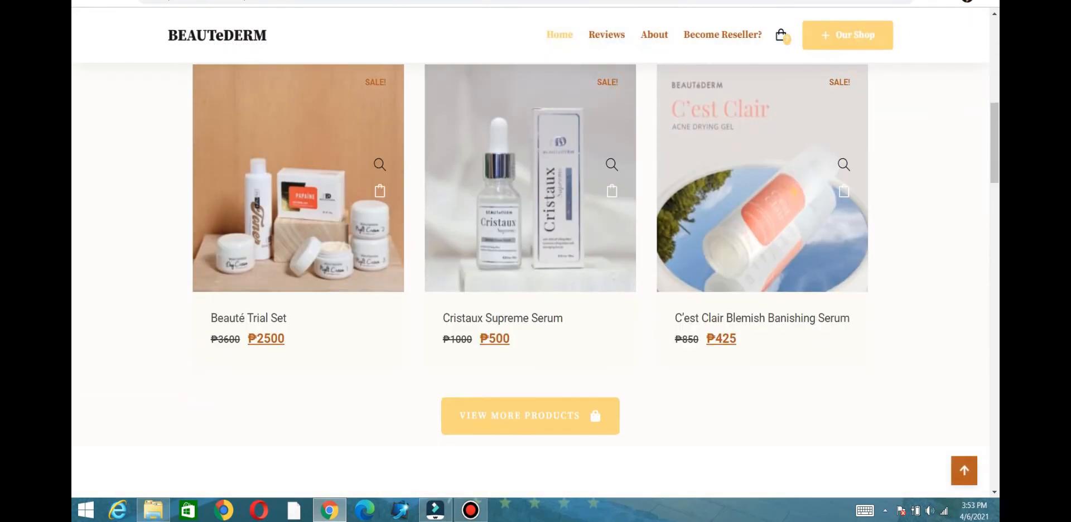
{"action": "scroll", "coordinate": [535, 252], "scroll_direction": "down", "scroll_amount": 8}
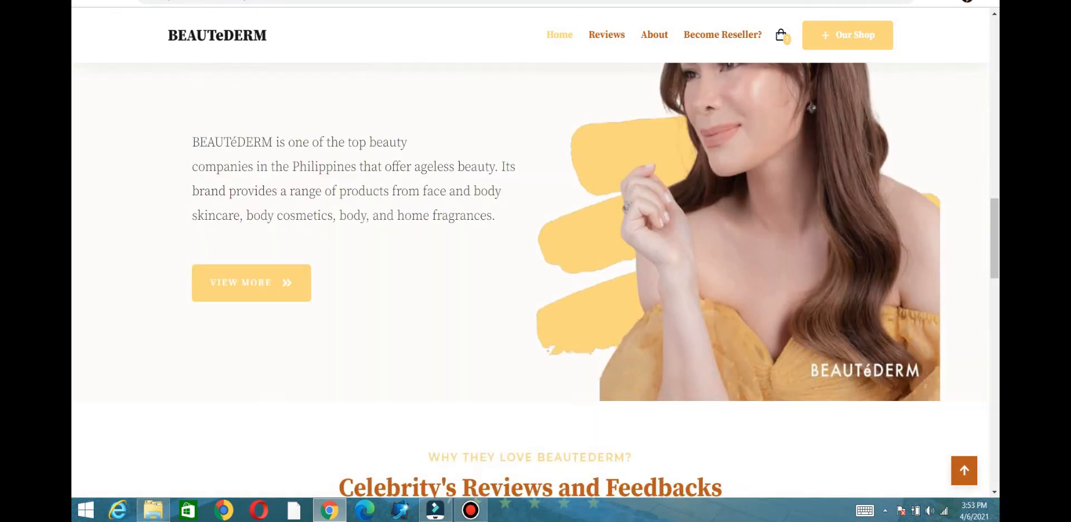
{"action": "scroll", "coordinate": [536, 251], "scroll_direction": "down", "scroll_amount": 7}
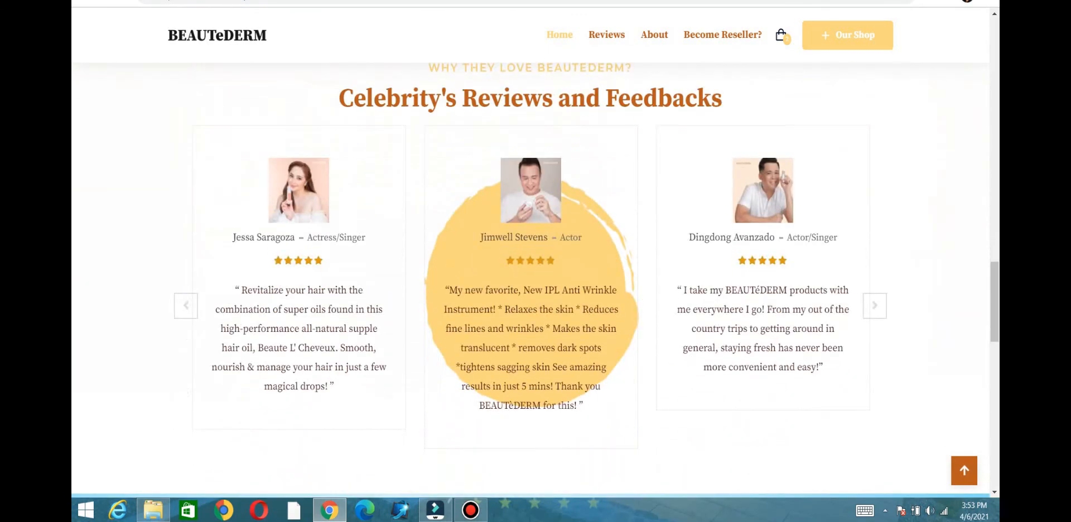
{"action": "scroll", "coordinate": [536, 251], "scroll_direction": "down", "scroll_amount": 7}
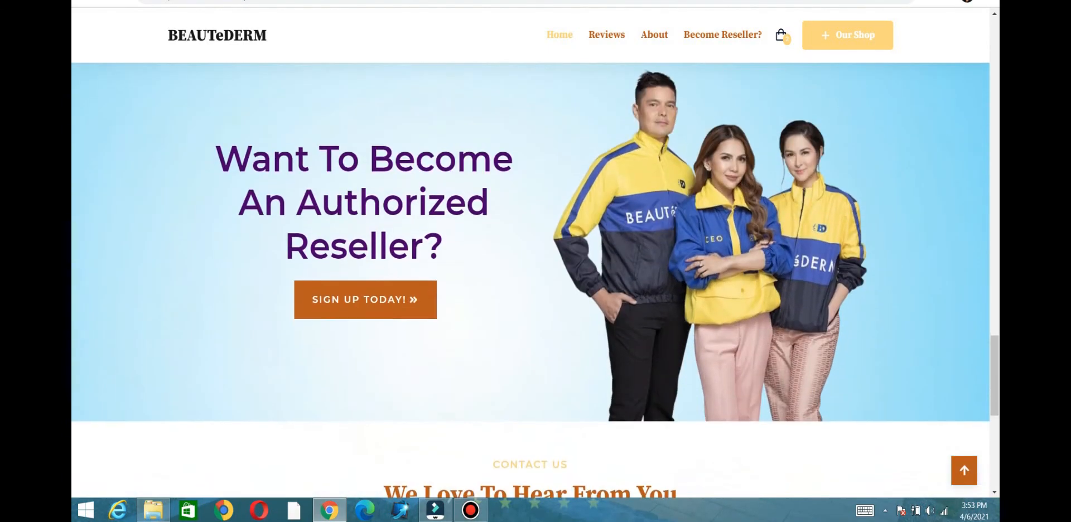
{"action": "scroll", "coordinate": [536, 251], "scroll_direction": "down", "scroll_amount": 2}
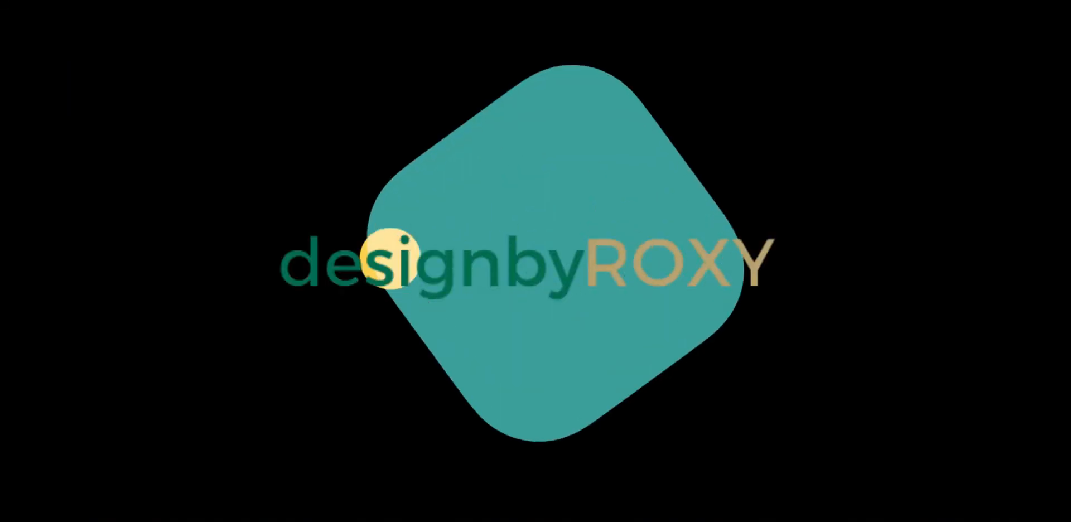